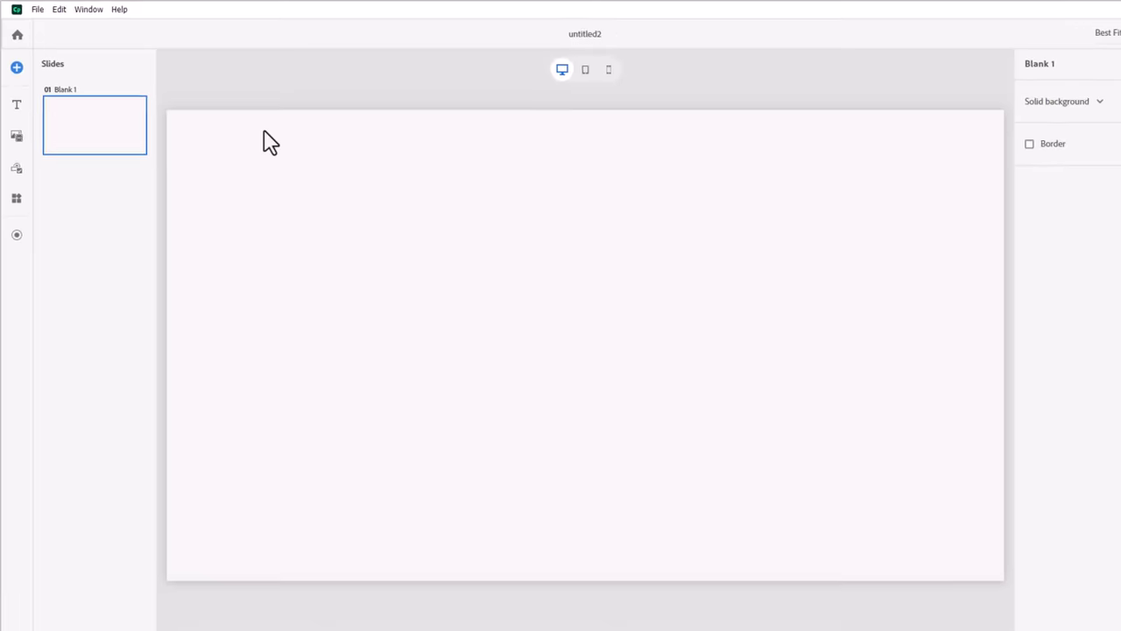
Step: Add two text input fields, one below the other, to the slide
left_click(21, 230)
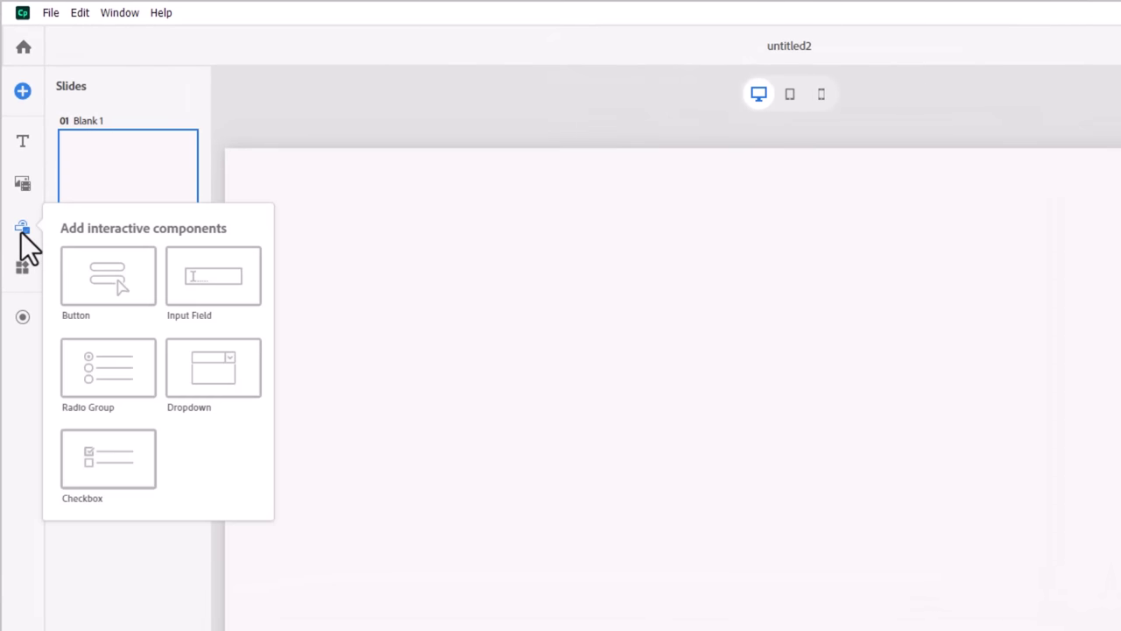
left_click(231, 290)
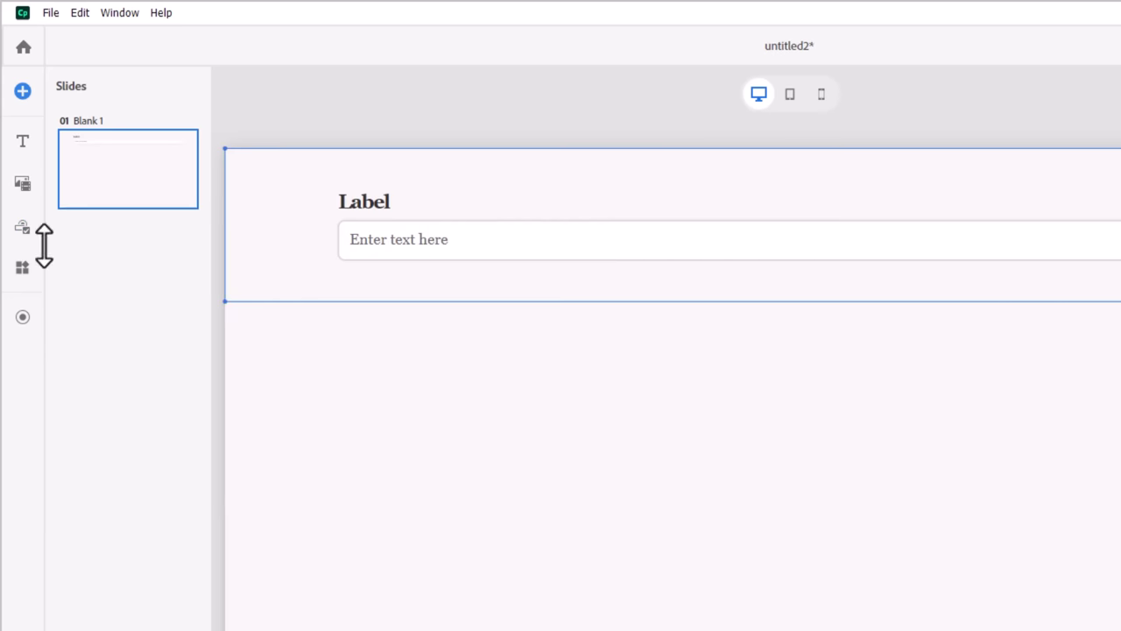
left_click(22, 227)
left_click(219, 283)
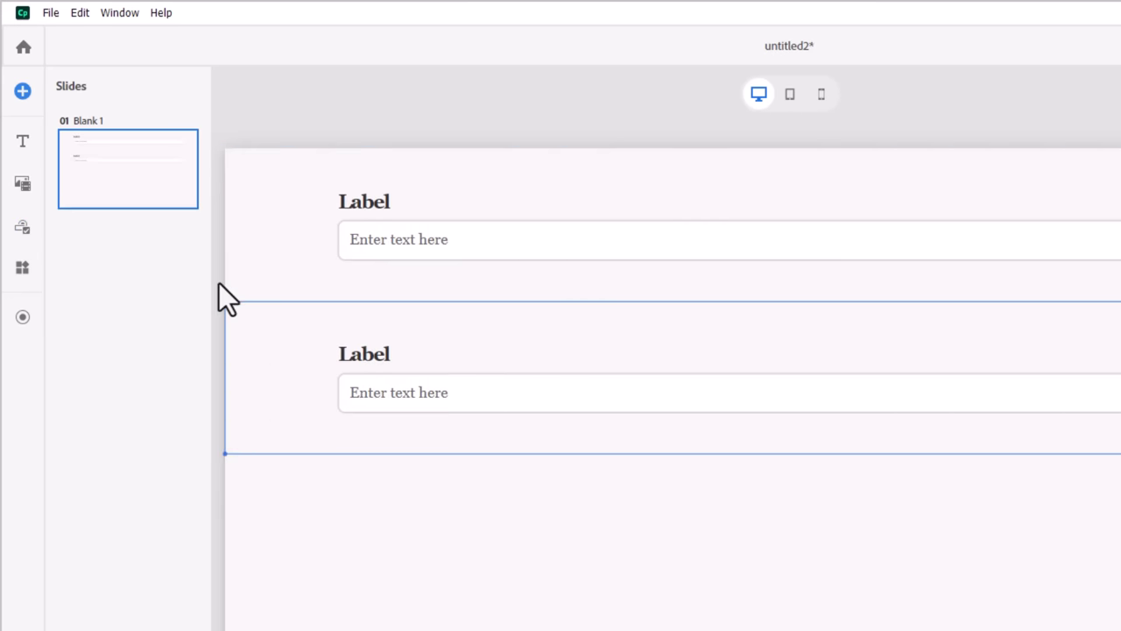
Step: Label the first field Name and link it to LMS.LearnerName
left_click(357, 211)
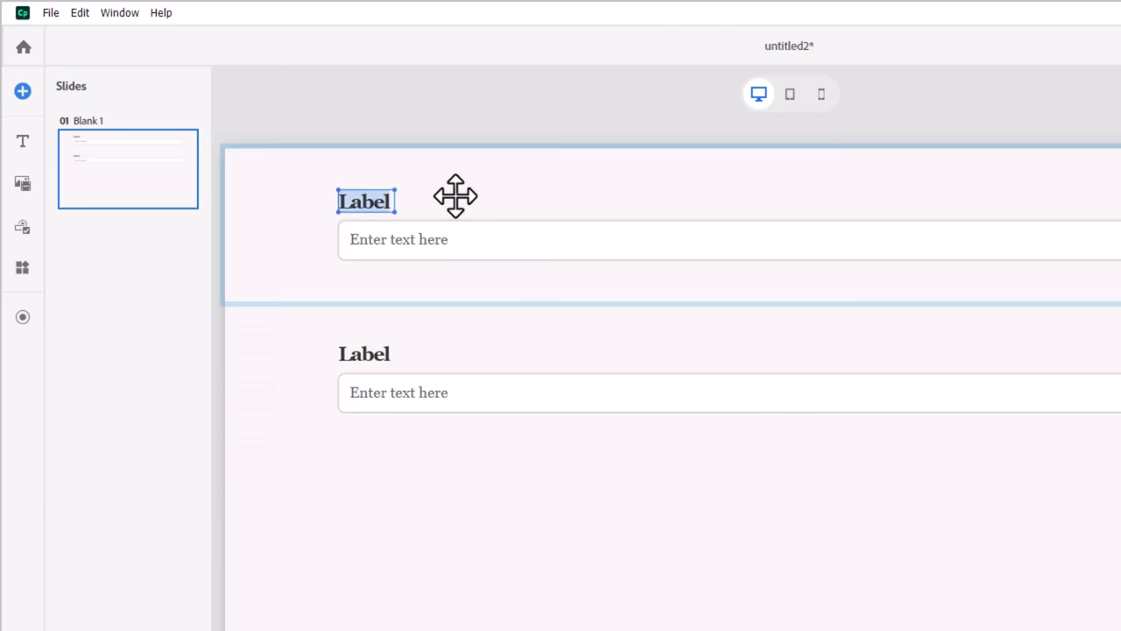
type("Name")
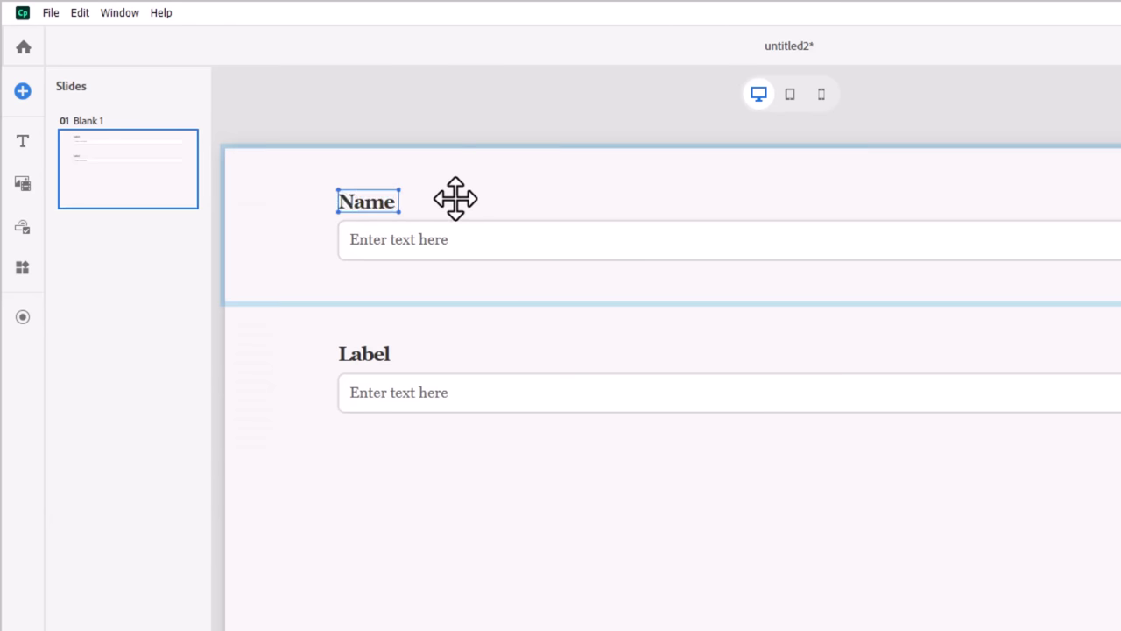
left_click(463, 236)
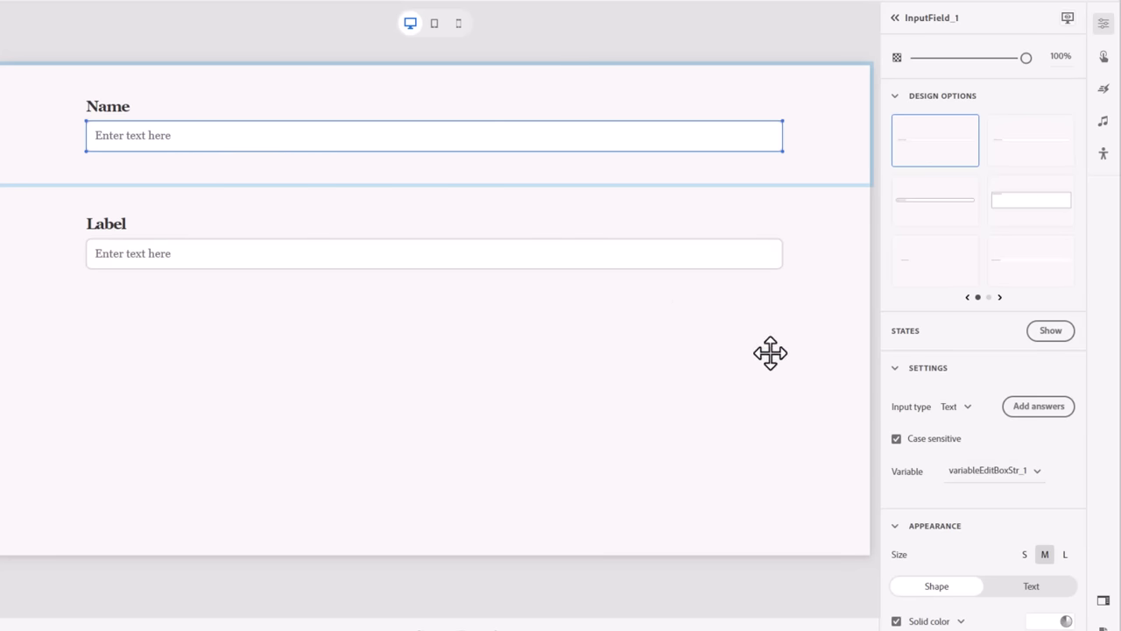
left_click(1035, 473)
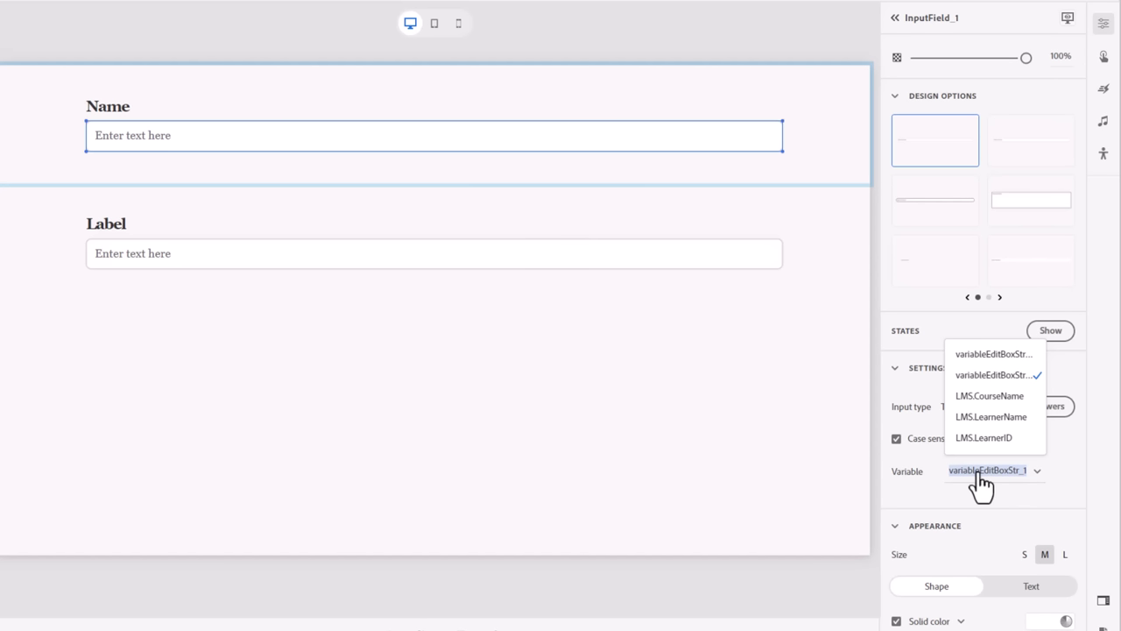
left_click(990, 418)
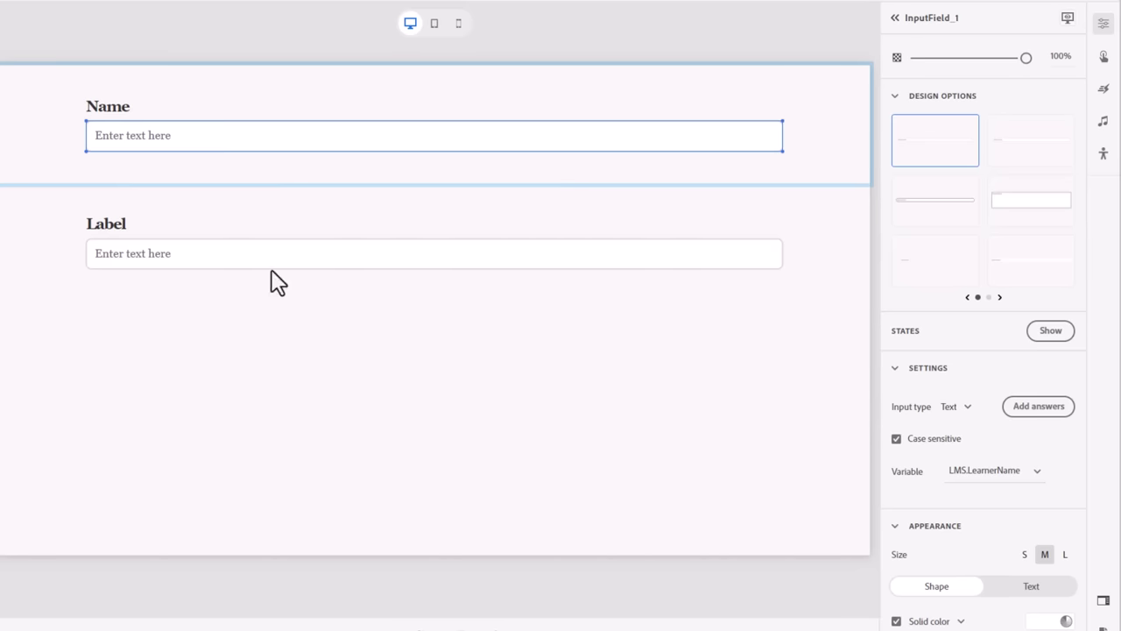
Step: Label the second field Course Name and link it to LMS.CourseName
left_click(113, 225)
type("Course Name")
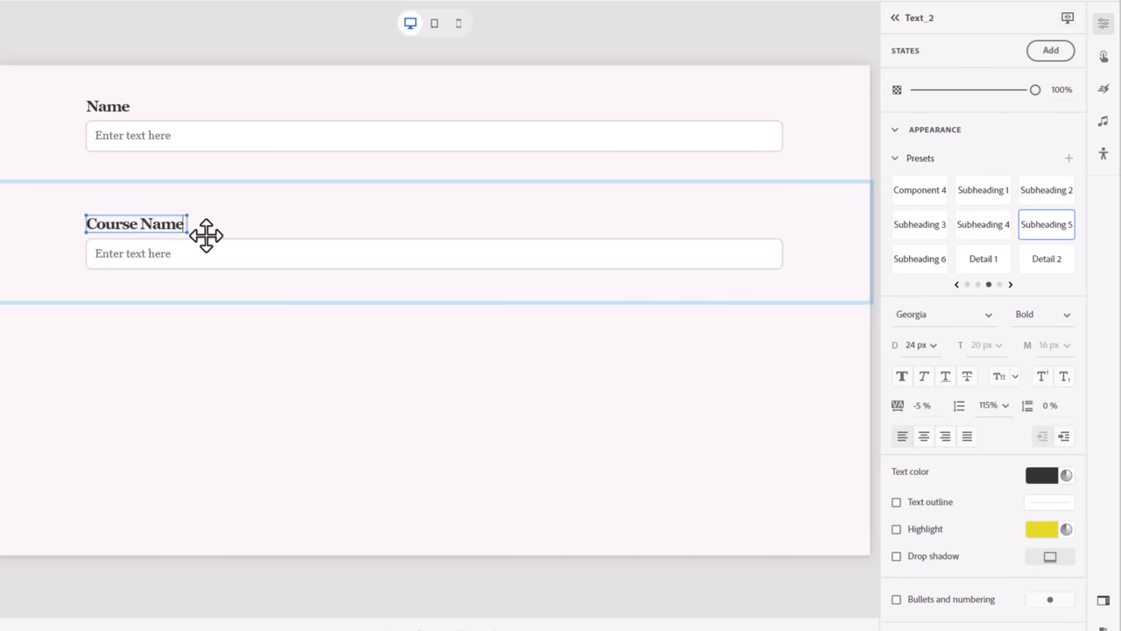
left_click(243, 260)
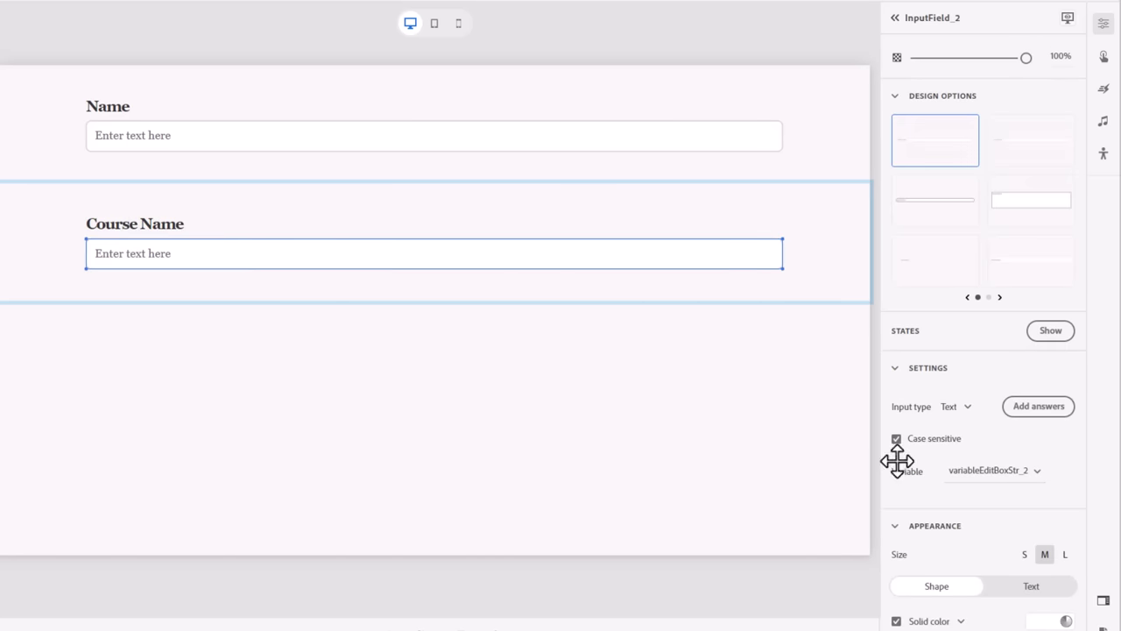
left_click(1008, 477)
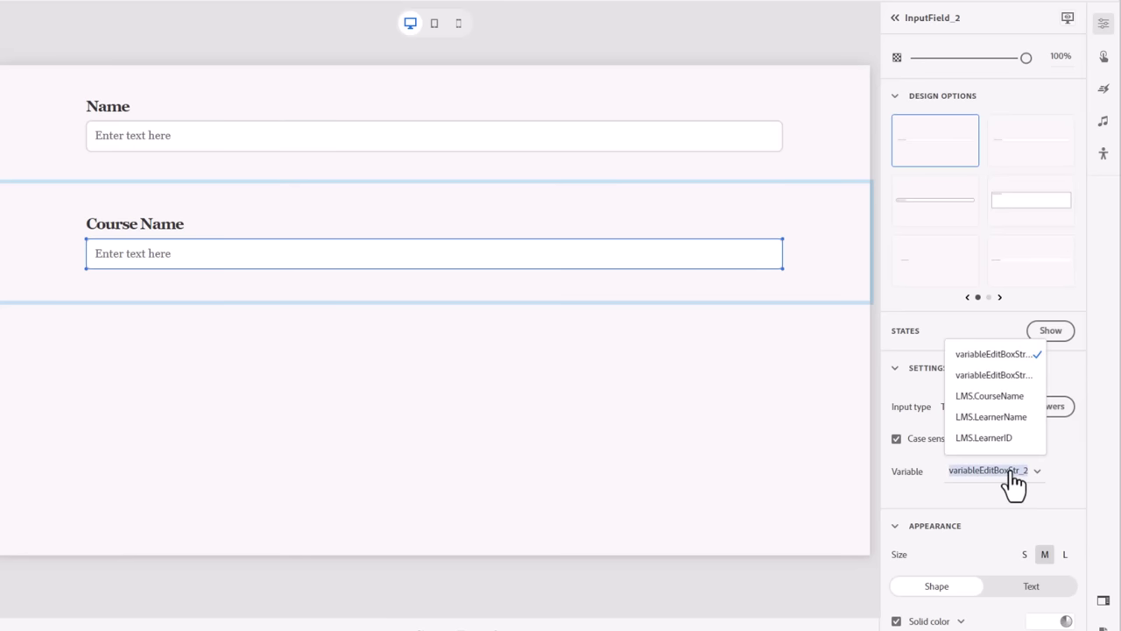
left_click(989, 396)
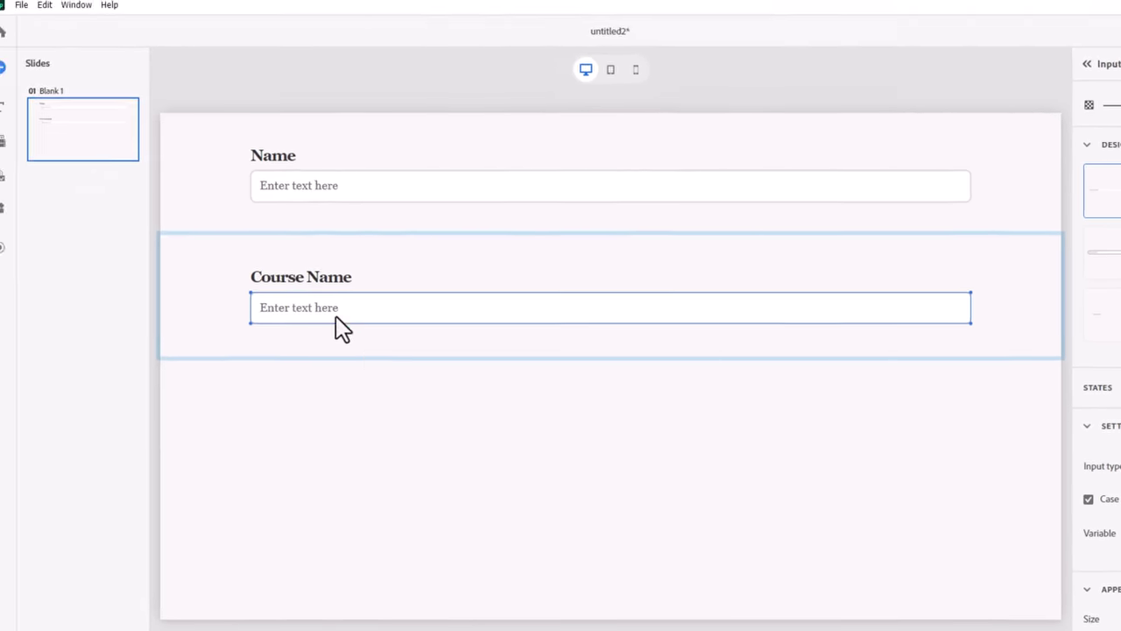
Step: Add a button below the Course Name field
left_click(21, 183)
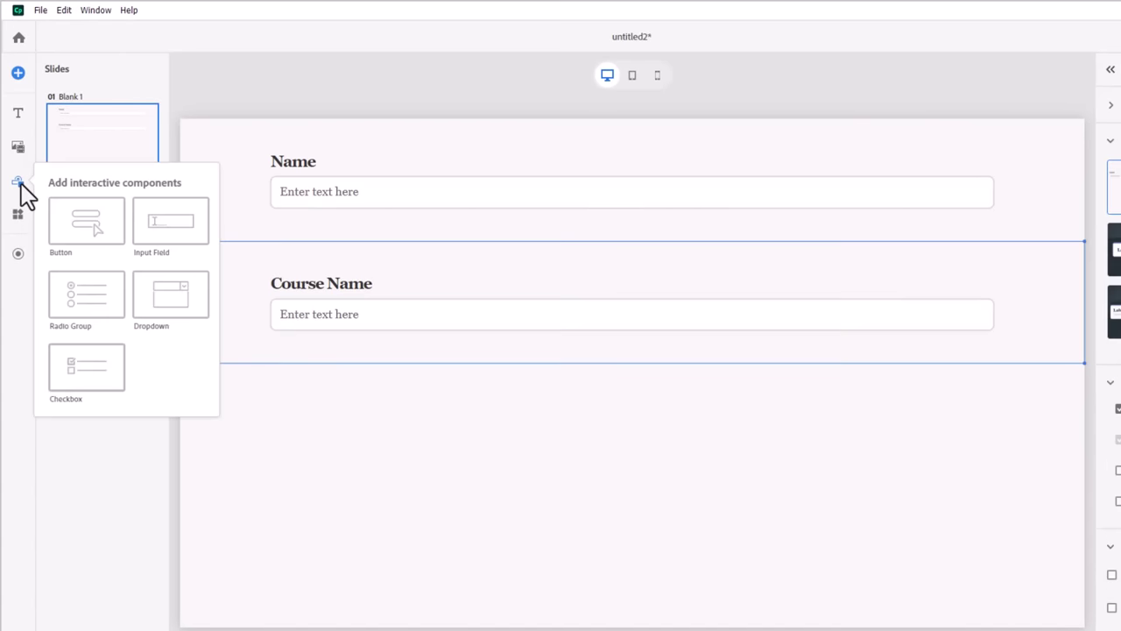
left_click(81, 230)
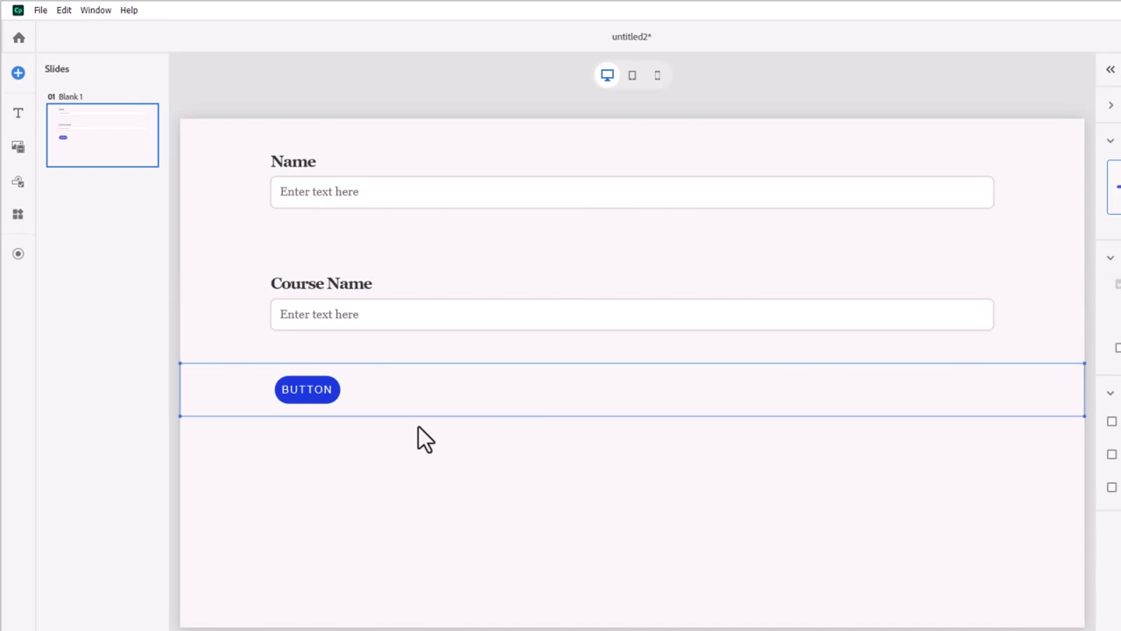
left_click(306, 388)
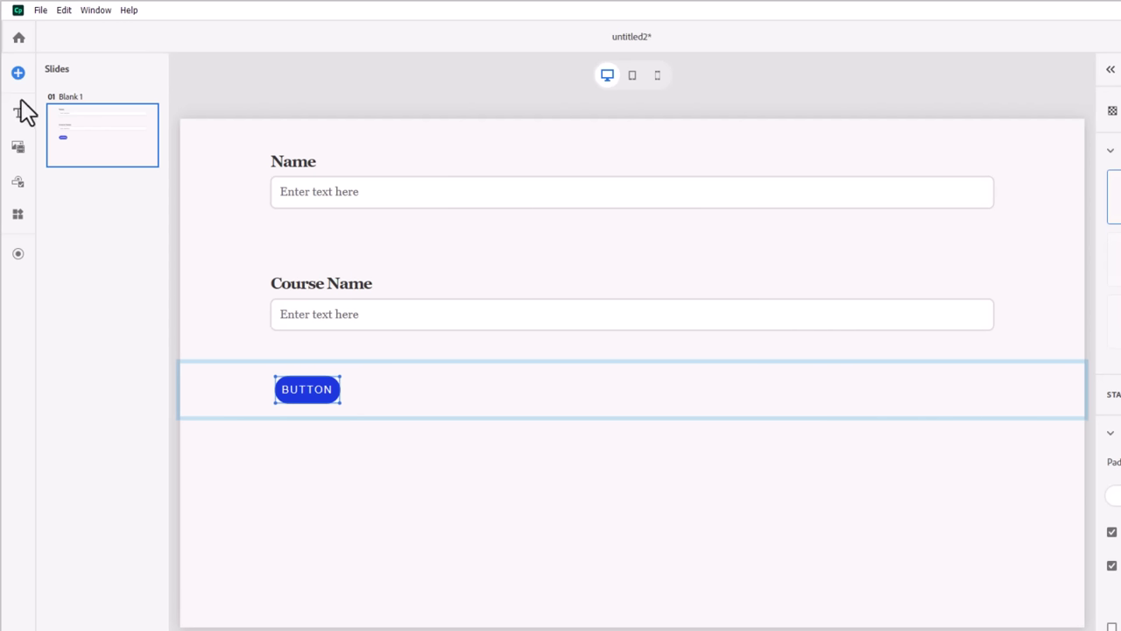
Step: Add a True or false question slide, enter the question text, and save True as the correct answer
left_click(17, 72)
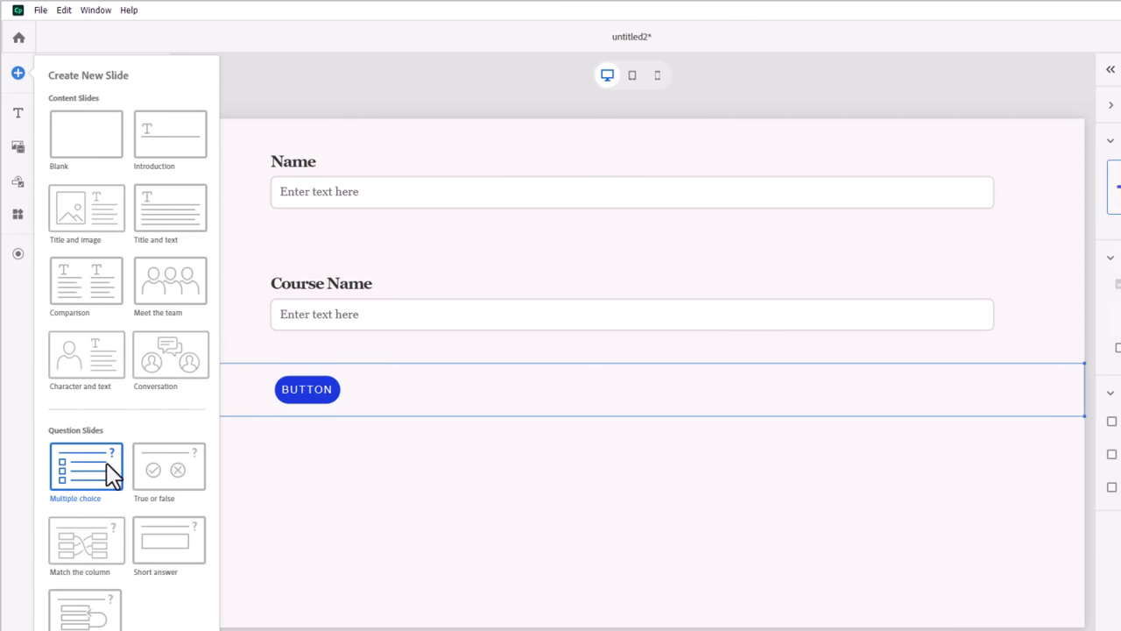
left_click(163, 468)
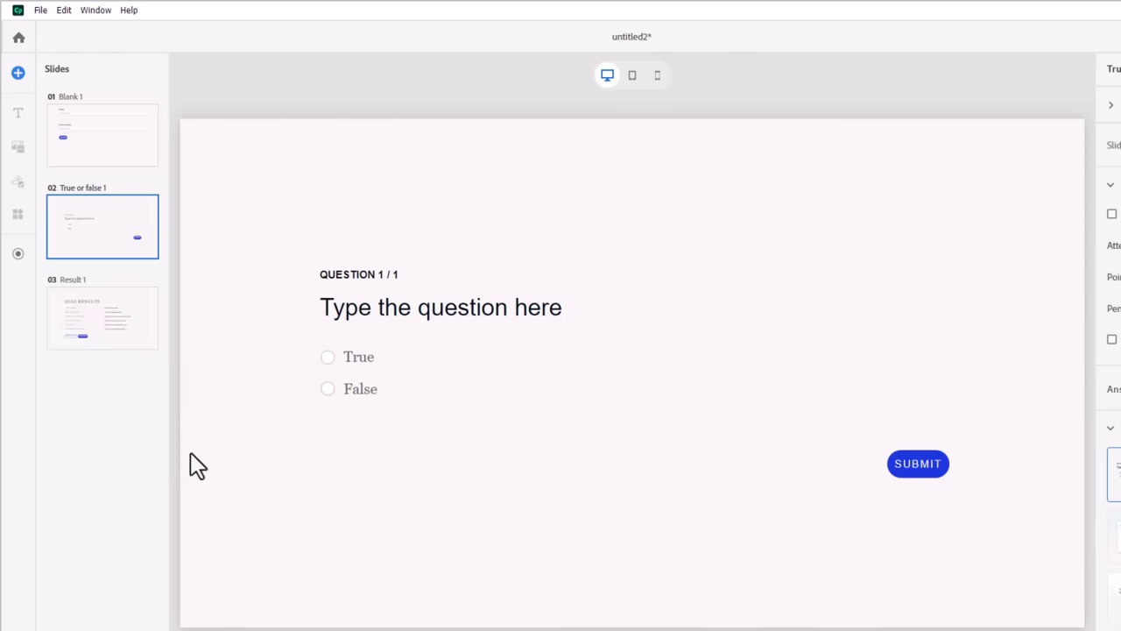
double_click(417, 314)
type("Select True as this")
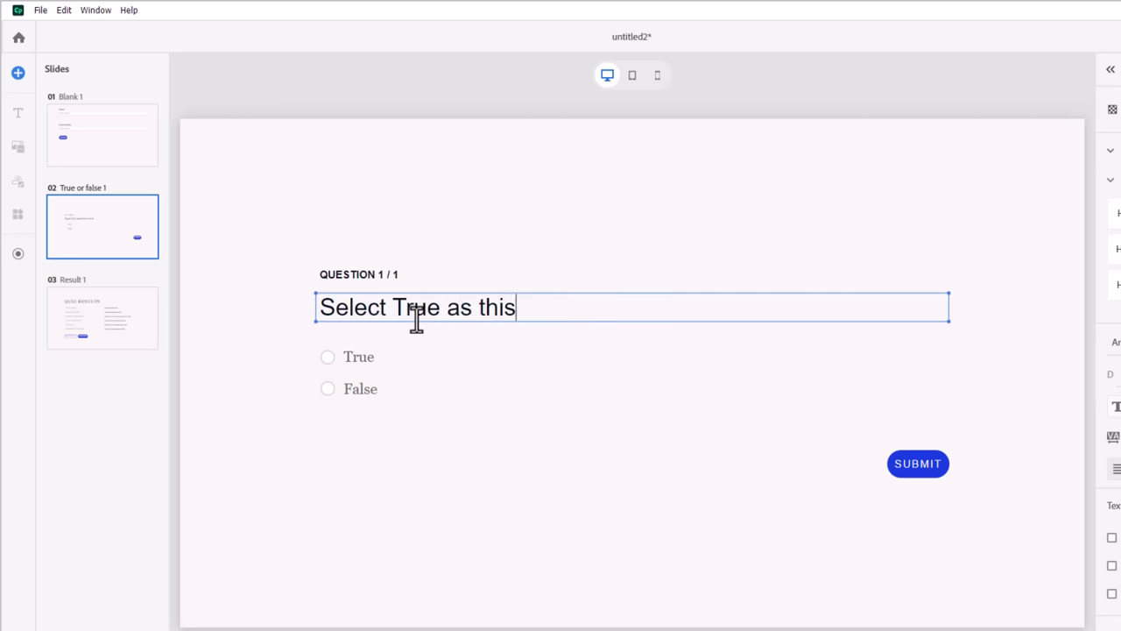
type("orrect")
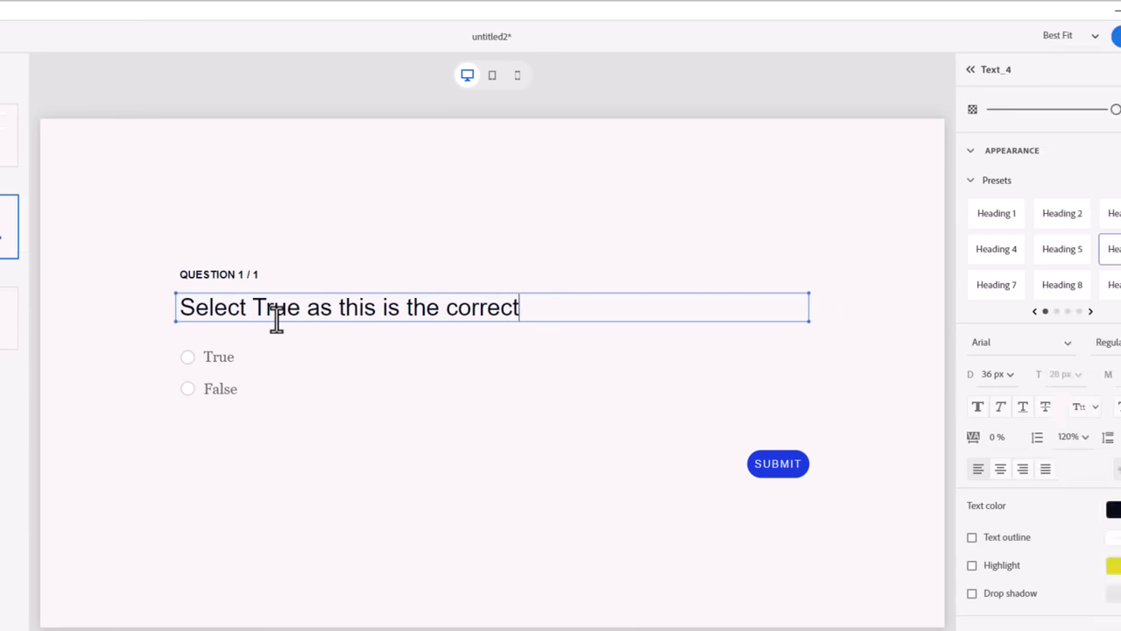
type(" answer.")
left_click(834, 163)
left_click(1027, 161)
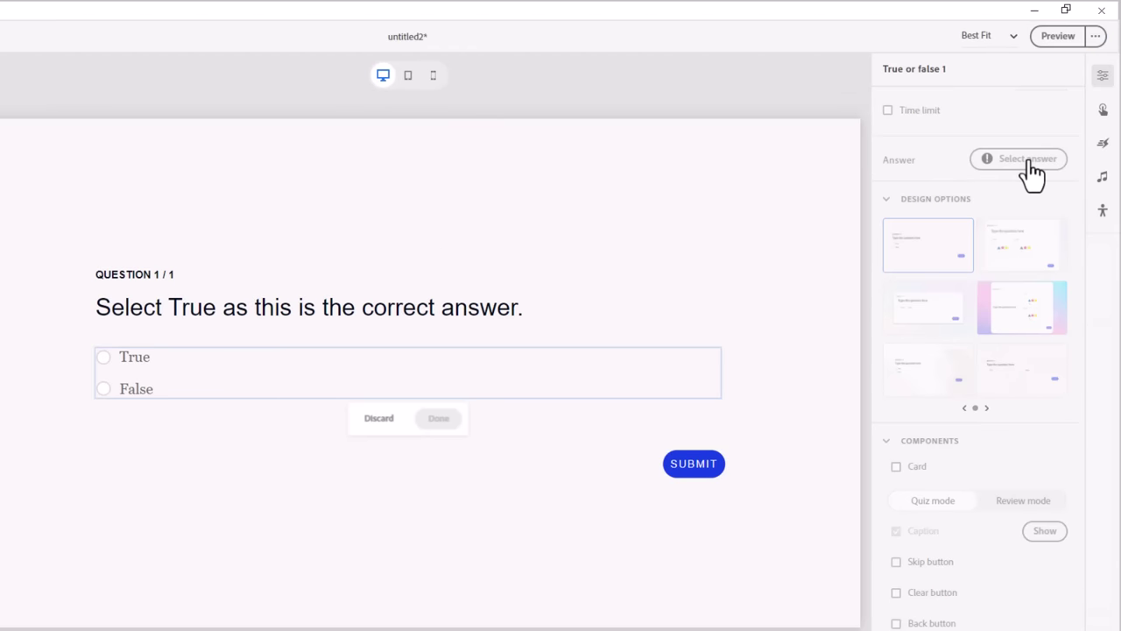
left_click(102, 357)
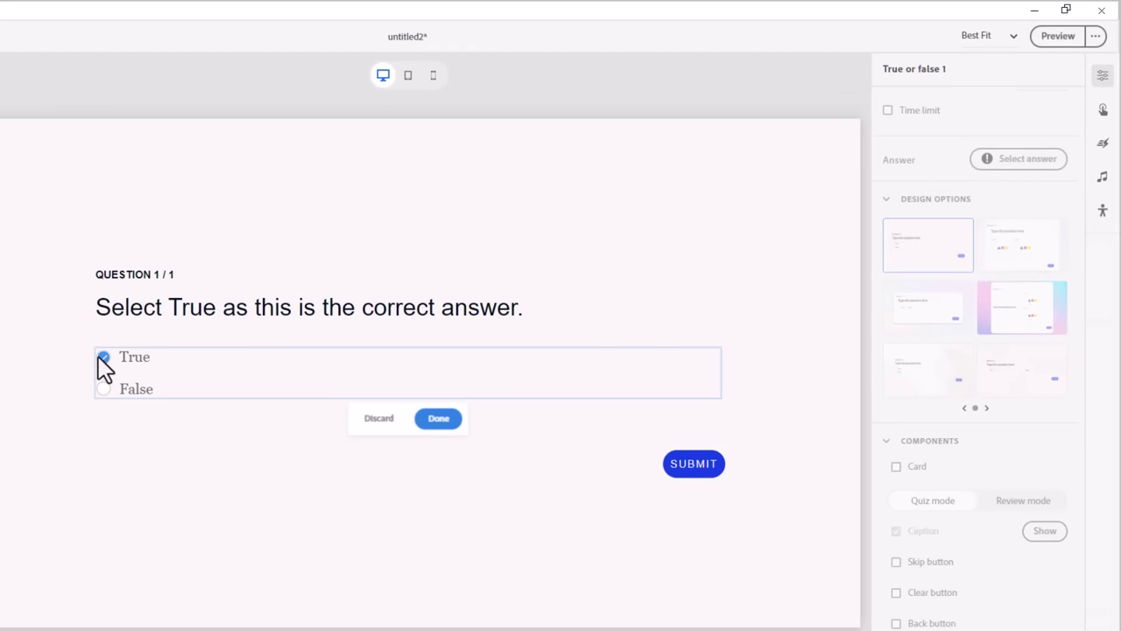
left_click(439, 420)
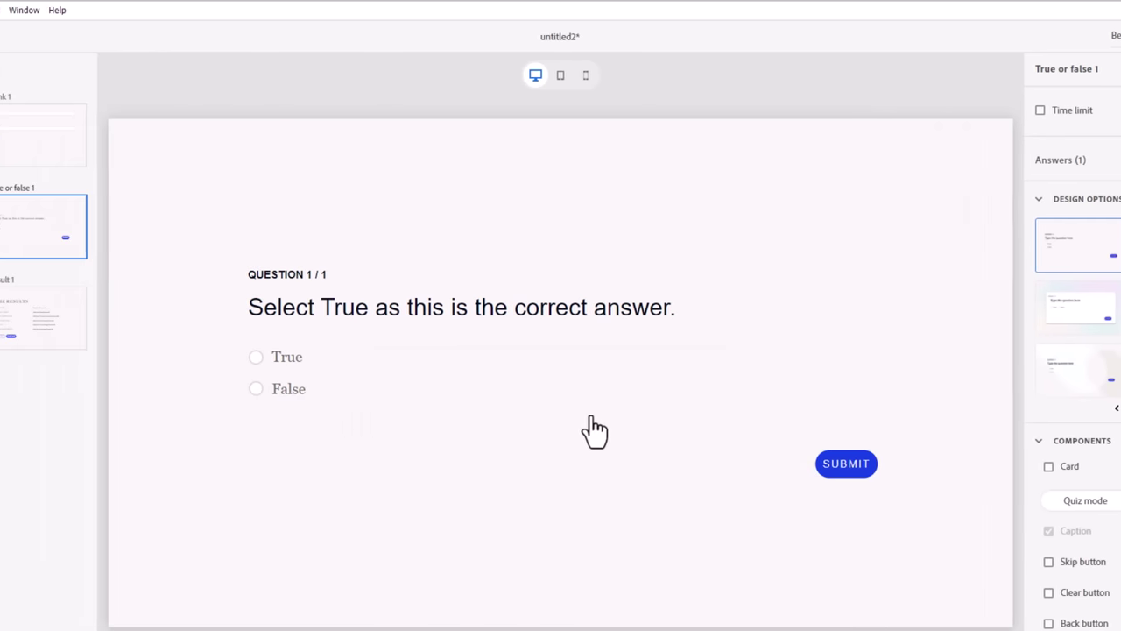
Step: Add a blank slide after the quiz results and place a Certificate widget on it
left_click(130, 322)
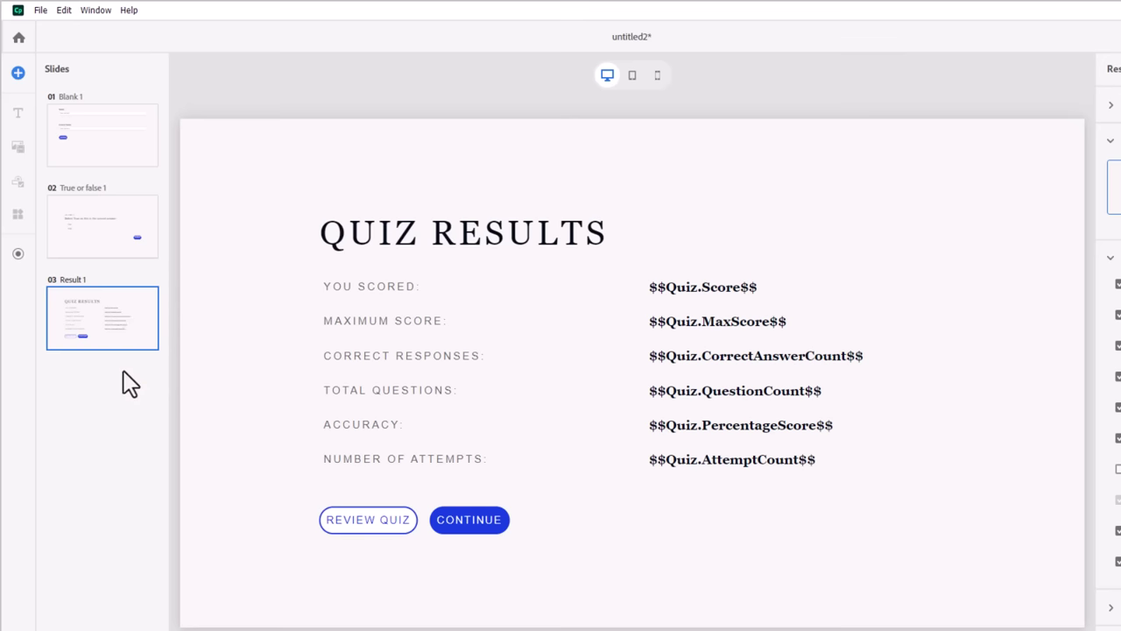
left_click(18, 73)
left_click(79, 132)
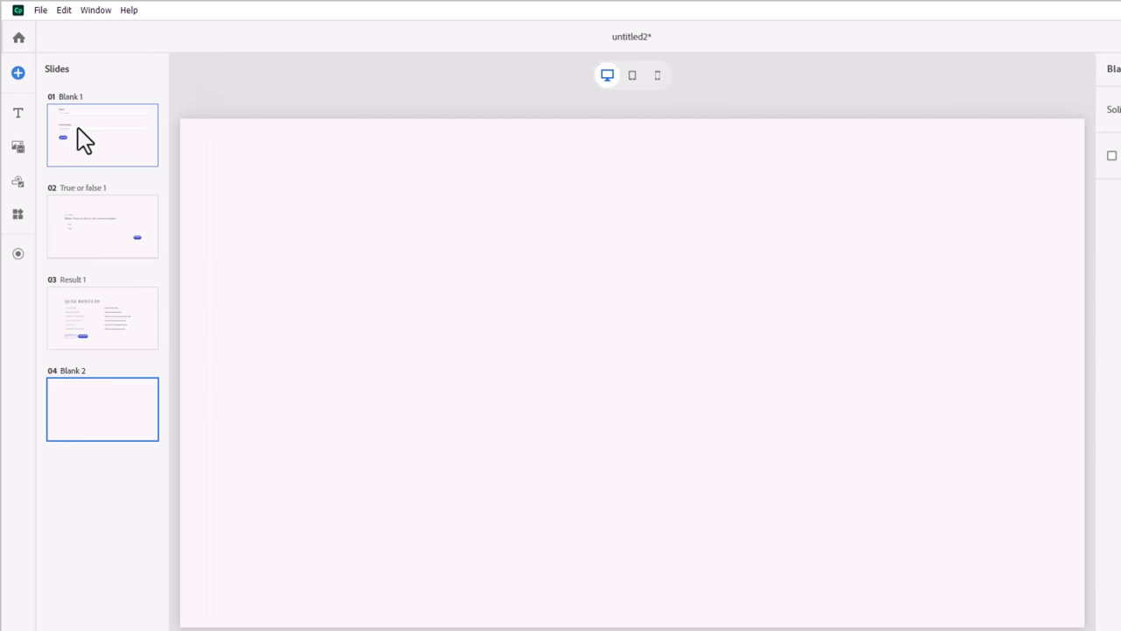
left_click(18, 215)
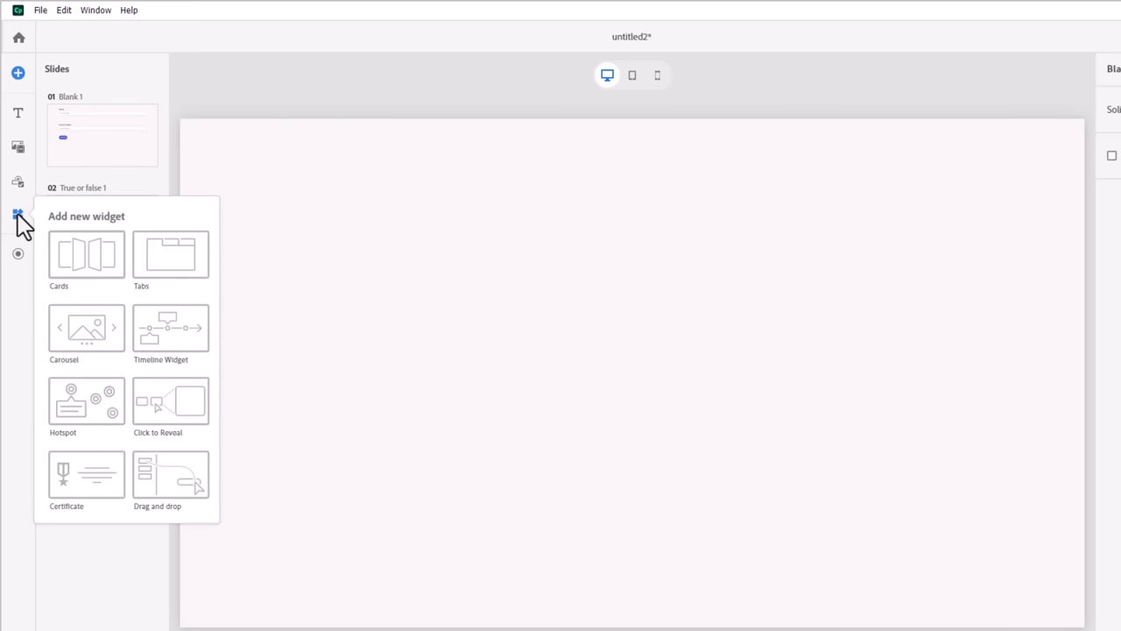
left_click(68, 469)
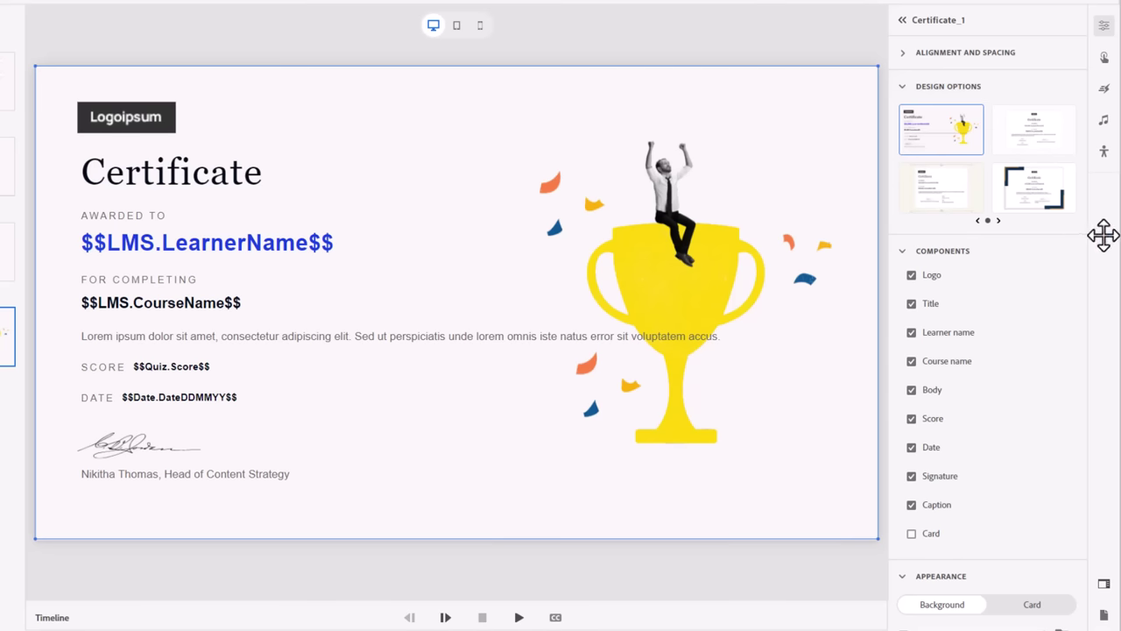
Step: Try several certificate layouts, then apply the Certificate Widget Design with Border
left_click(1037, 140)
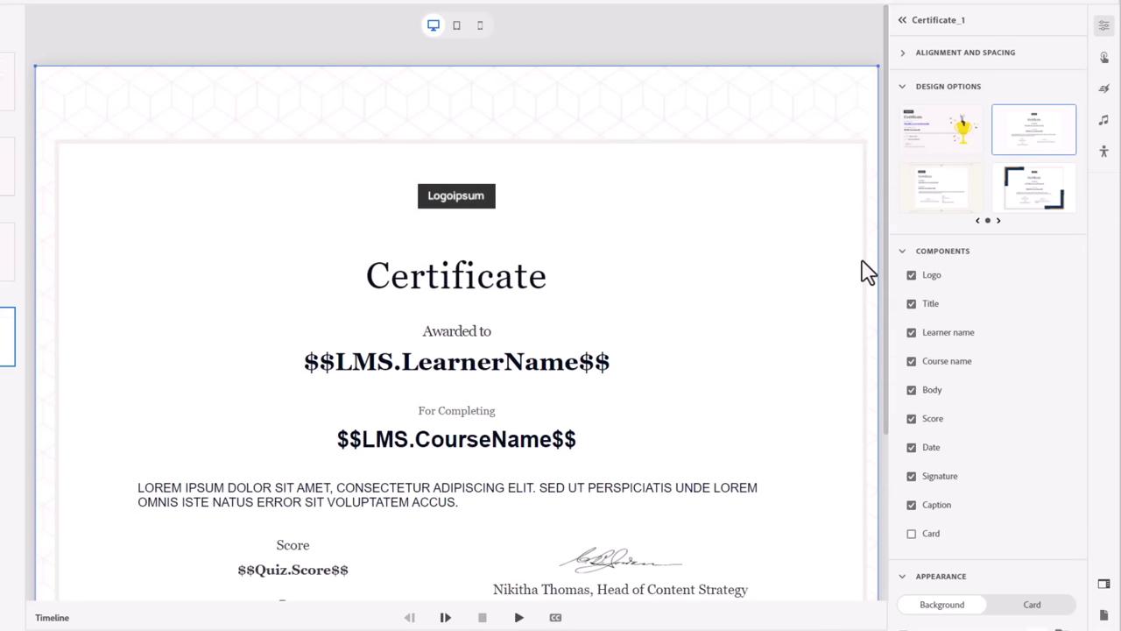
scroll(863, 263, "down", 3)
left_click(937, 197)
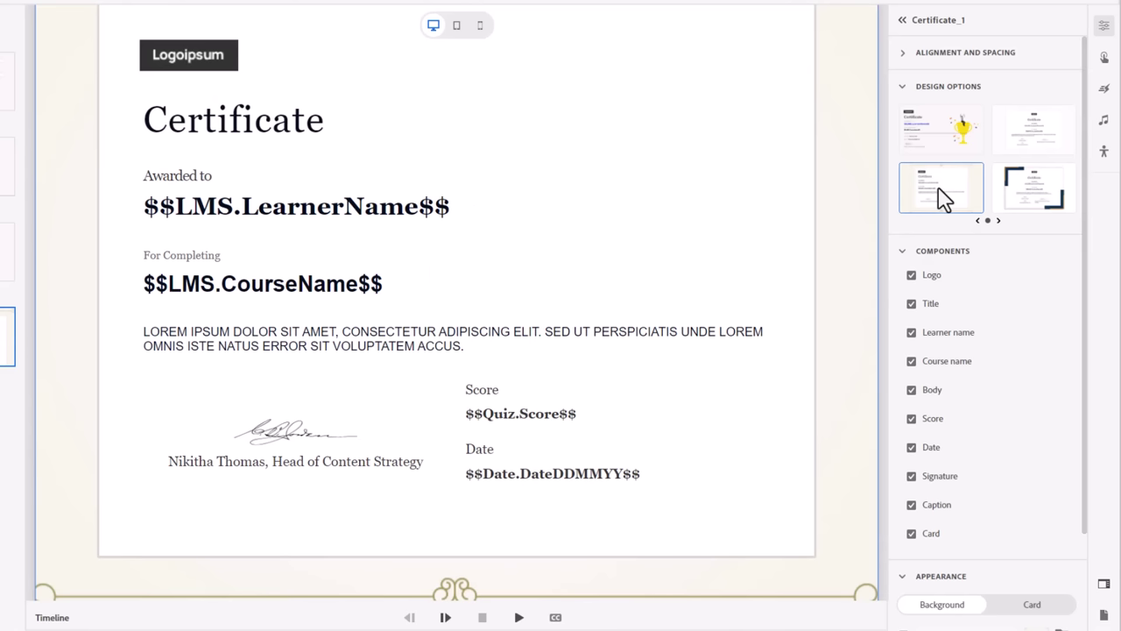
scroll(710, 313, "up", 2)
scroll(710, 313, "down", 3)
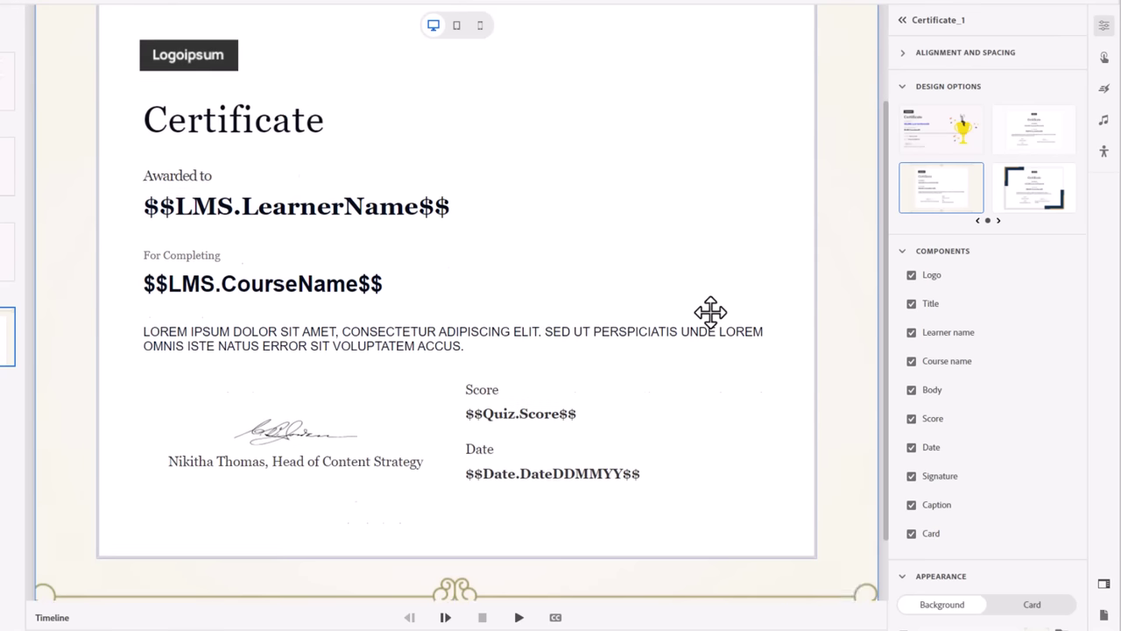
scroll(710, 312, "down", 2)
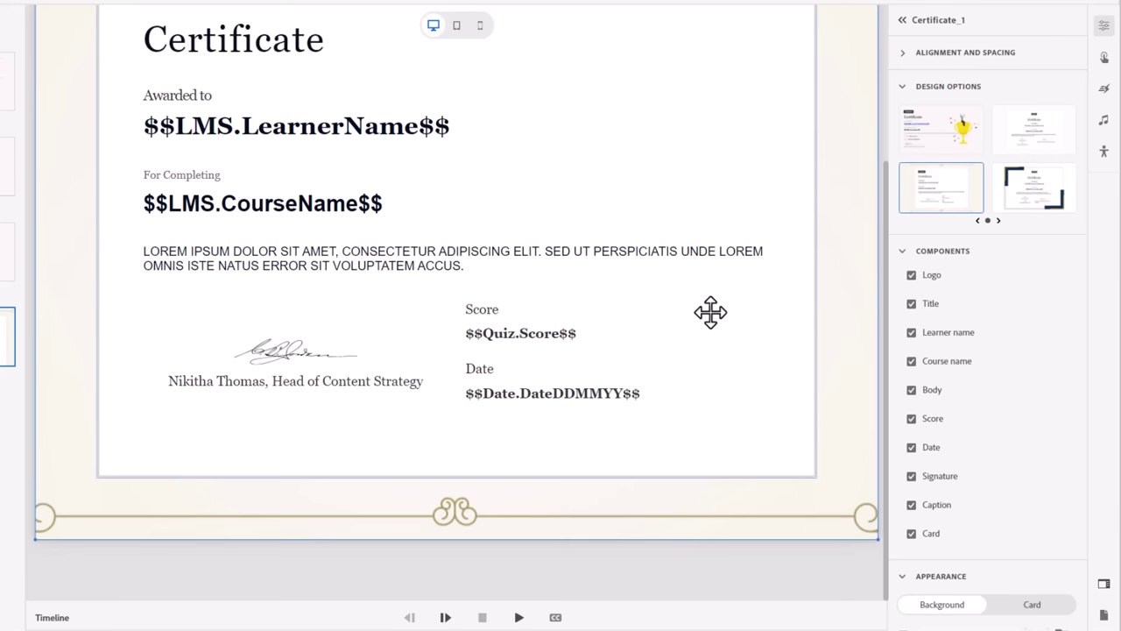
left_click(1032, 199)
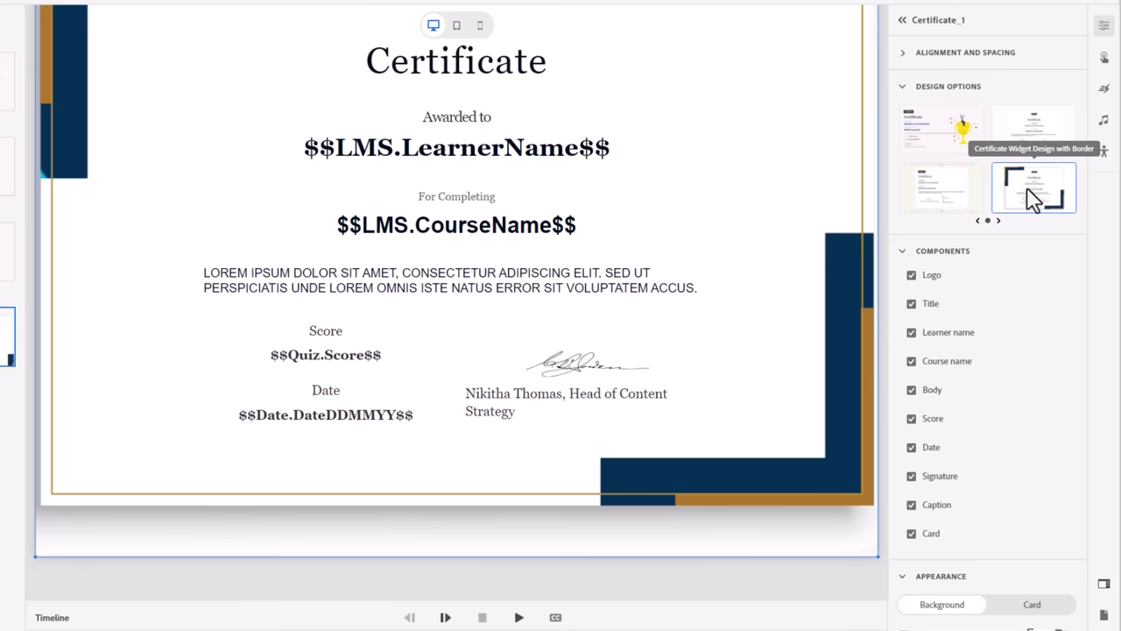
scroll(823, 175, "up", 3)
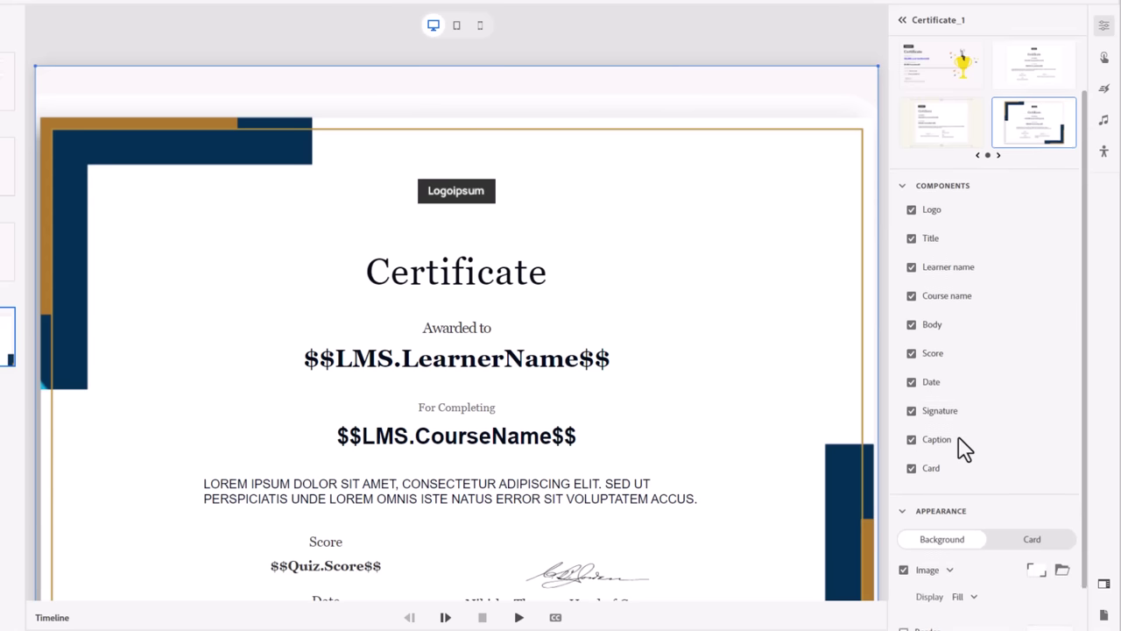
scroll(959, 448, "down", 2)
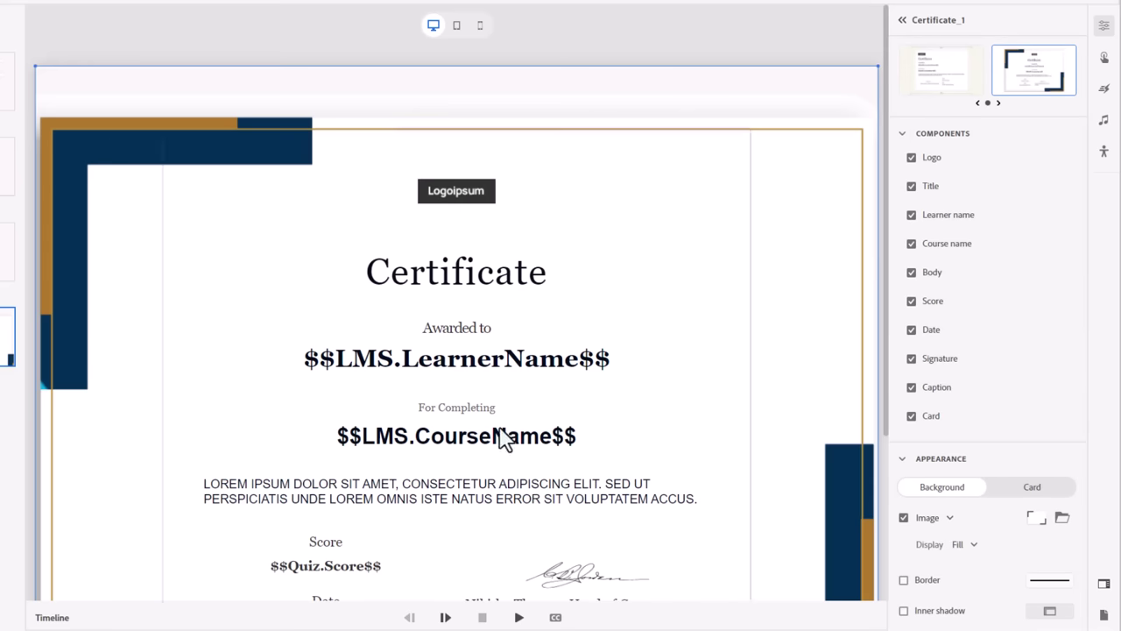
Step: Set the background to Solid color and swap the logo for AdobeStock_366225775.jpeg
left_click(939, 528)
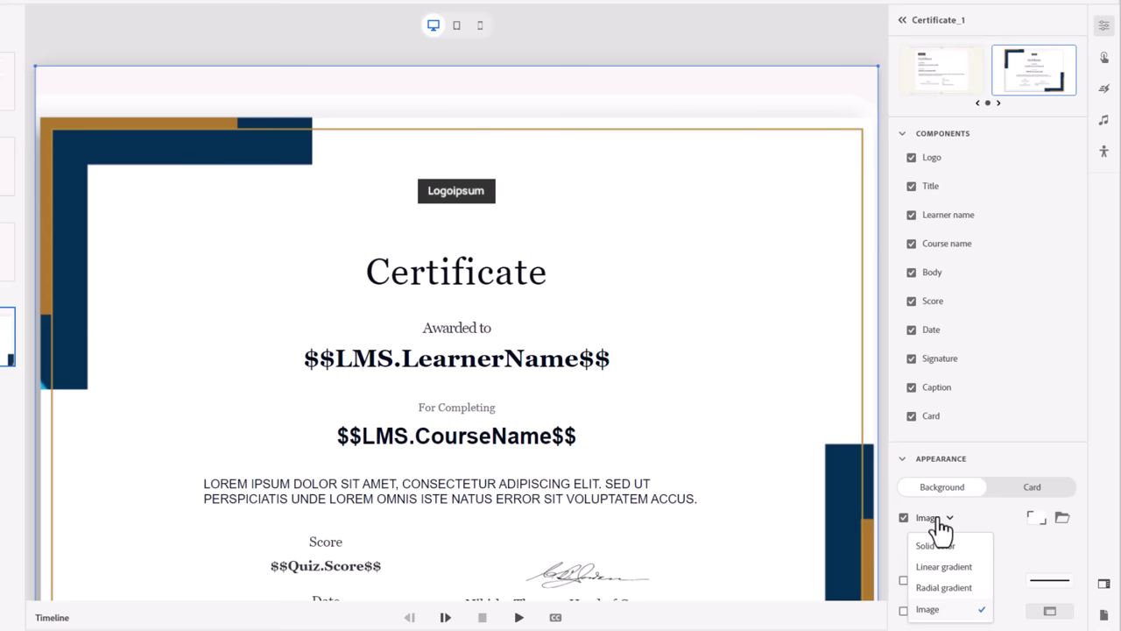
left_click(941, 546)
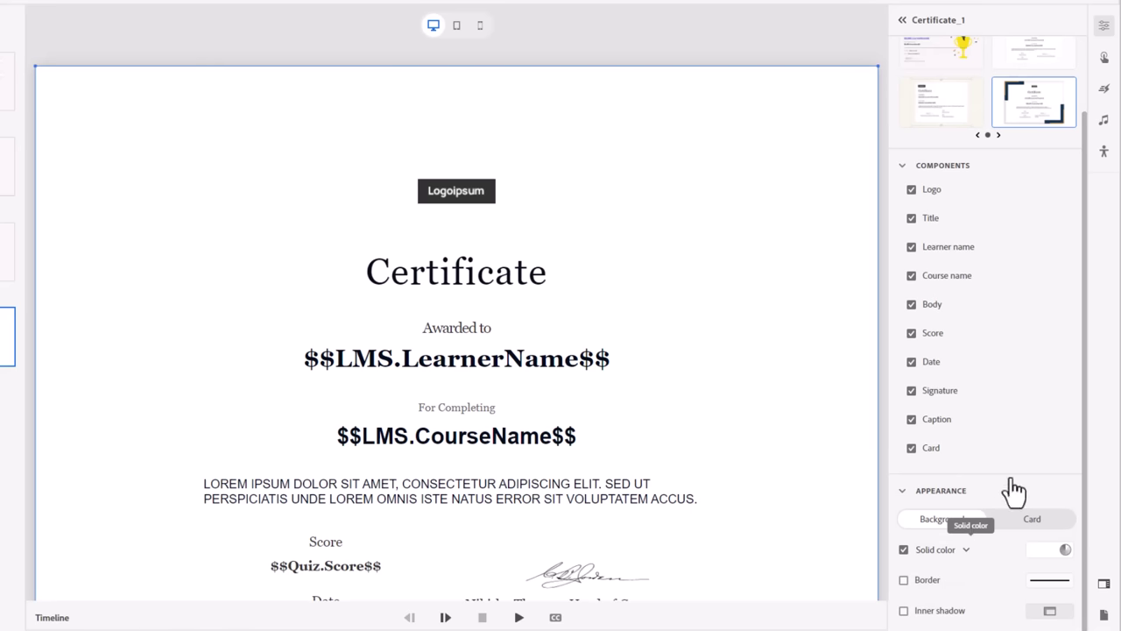
left_click(465, 206)
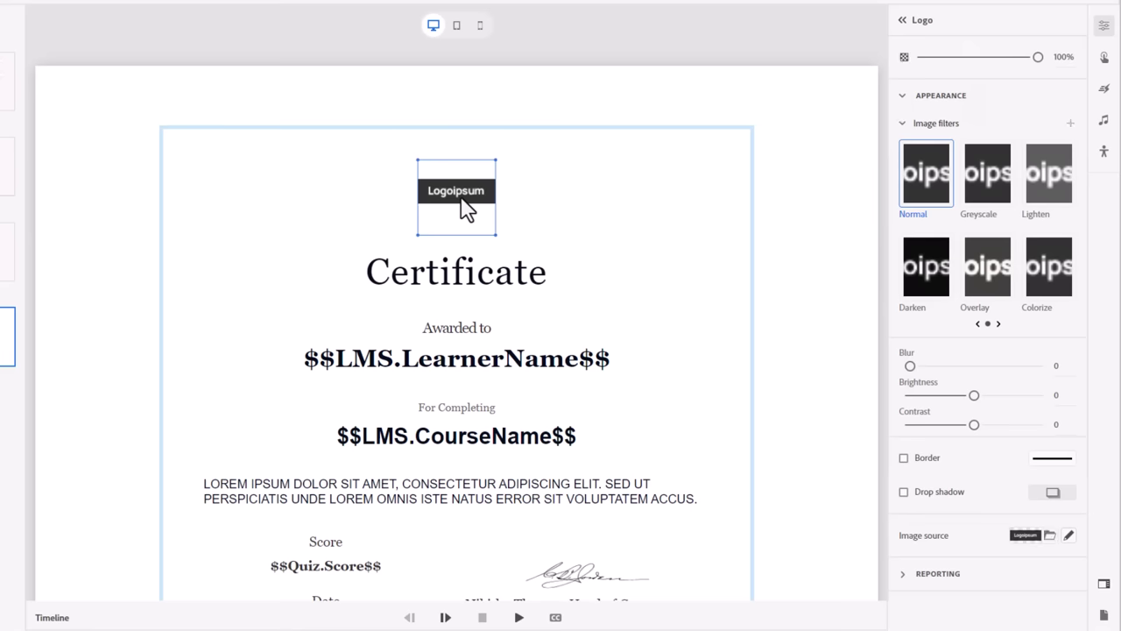
left_click(1049, 535)
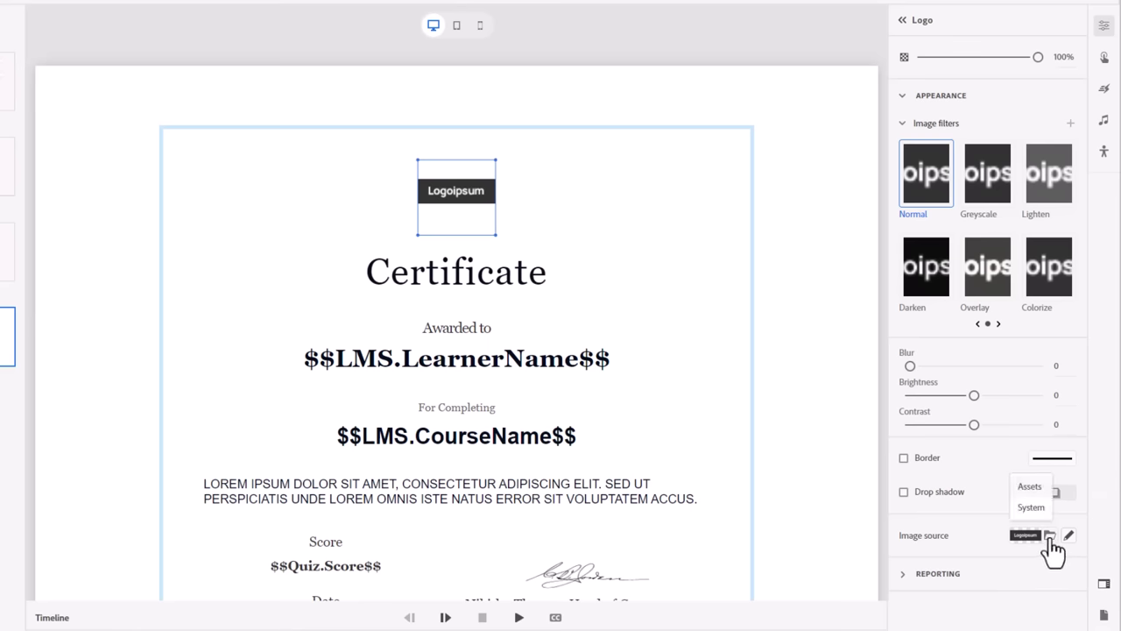
left_click(1032, 510)
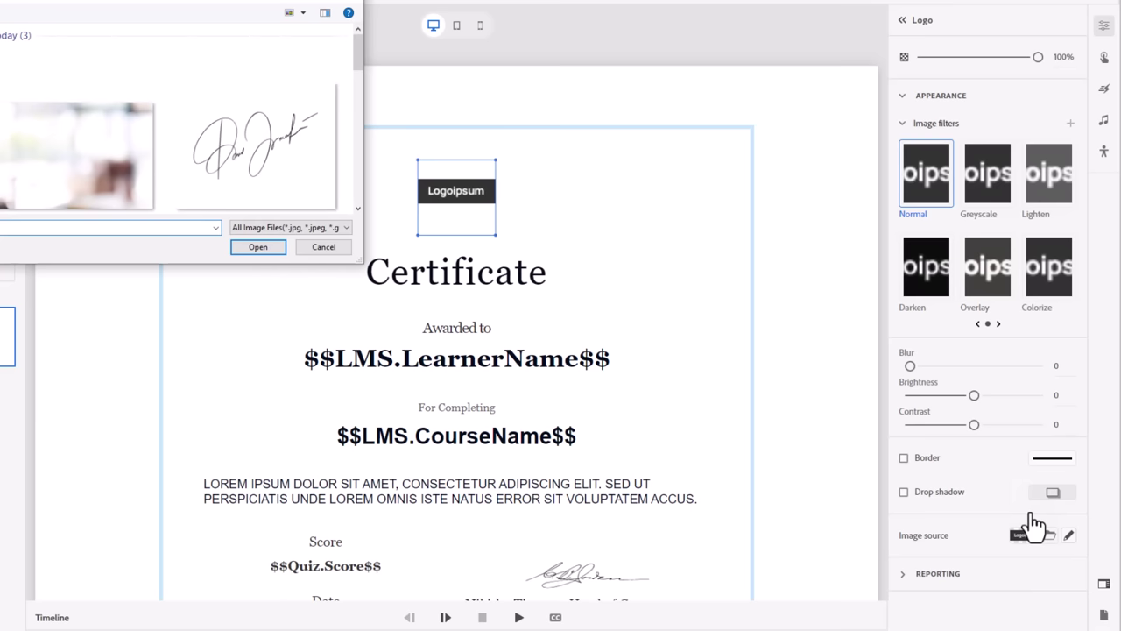
scroll(298, 173, "down", 2)
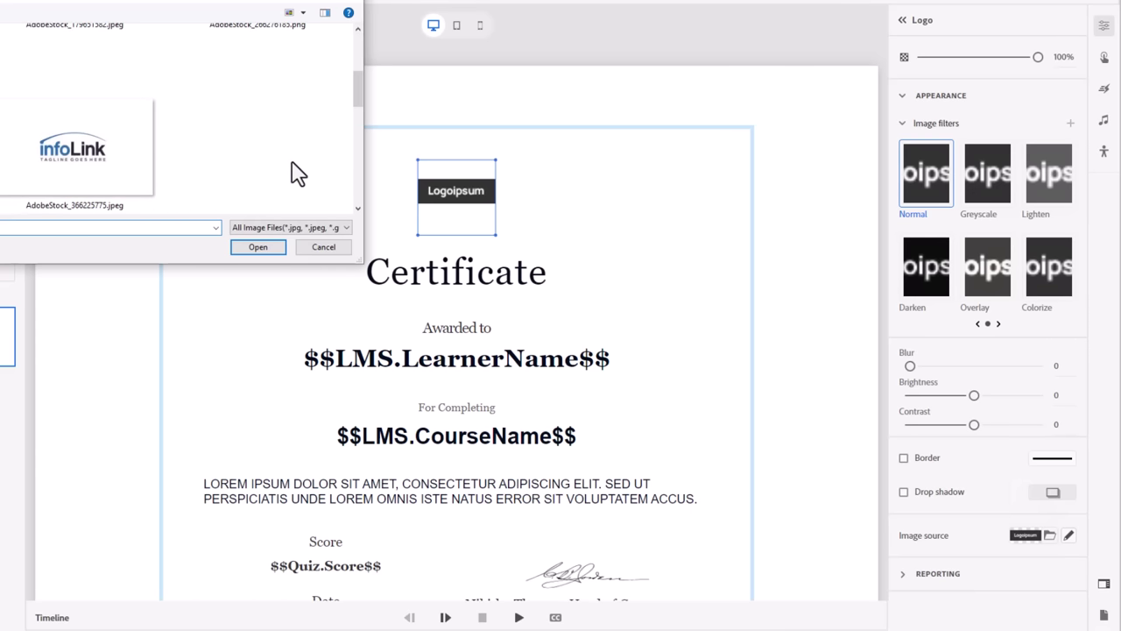
left_click(83, 157)
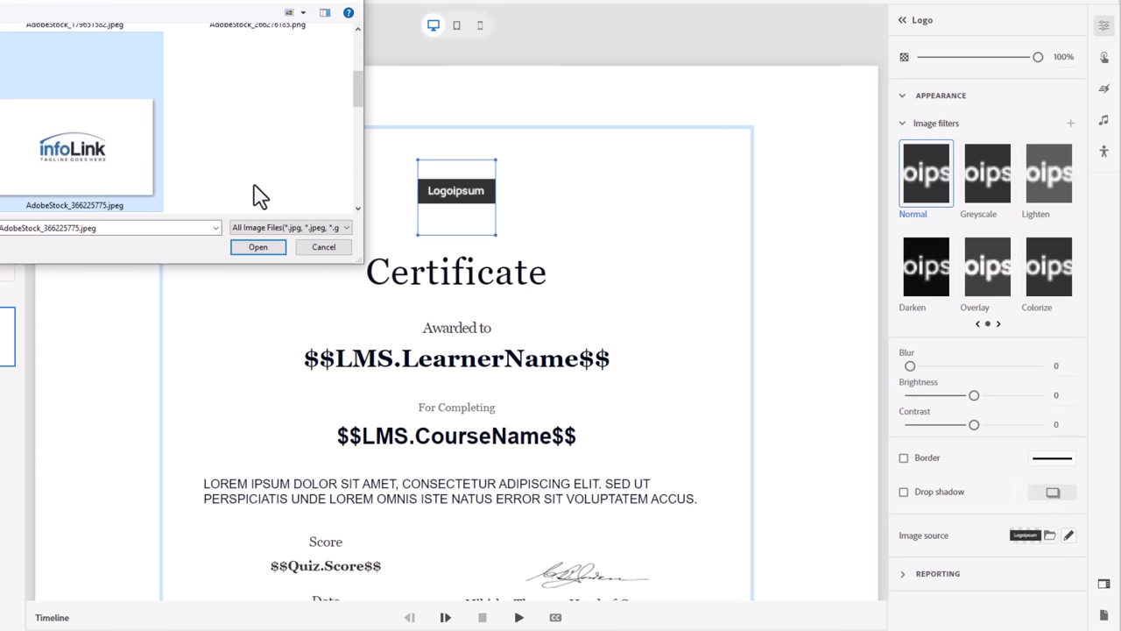
left_click(258, 248)
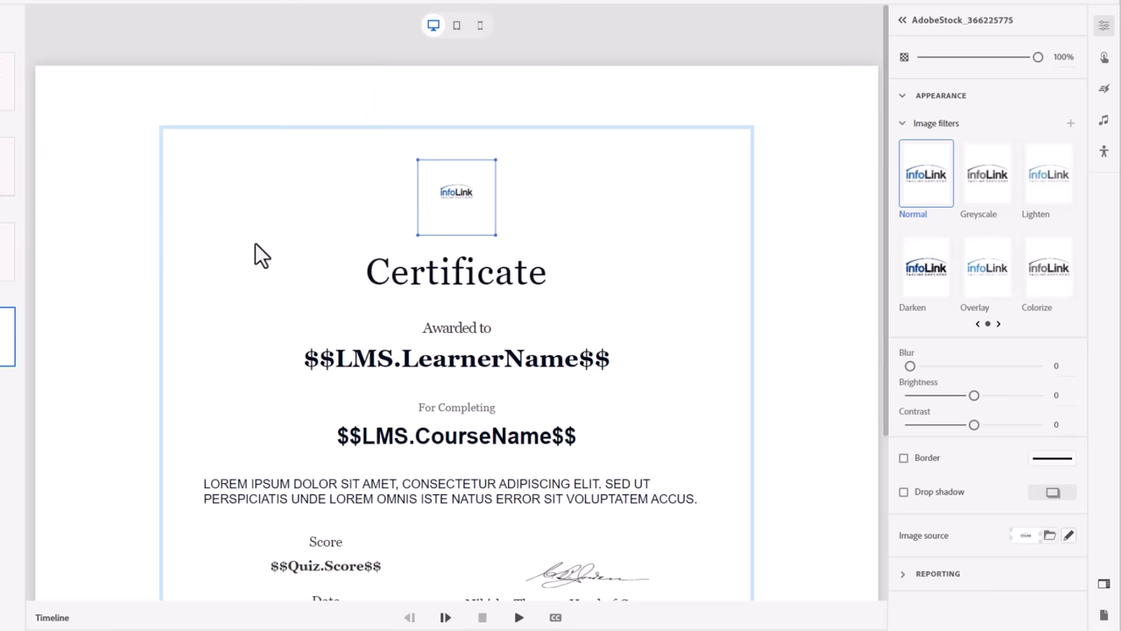
Step: Crop the infoLink logo on all four sides to remove the white space
double_click(478, 192)
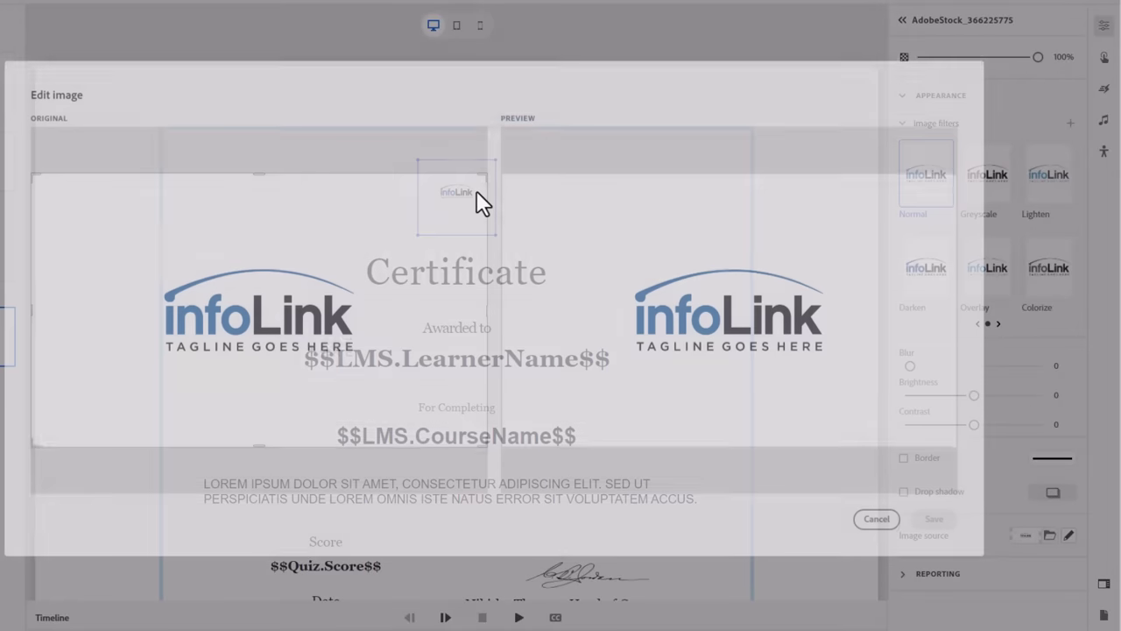
left_click_drag(253, 442, 248, 358)
left_click_drag(261, 168, 260, 251)
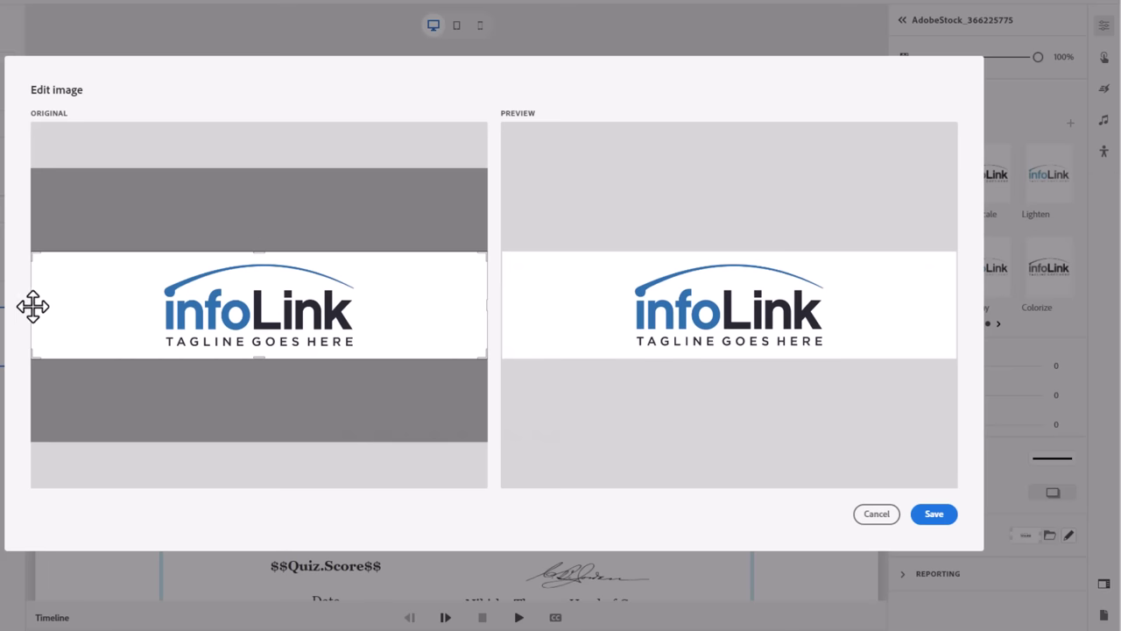
left_click_drag(28, 306, 154, 308)
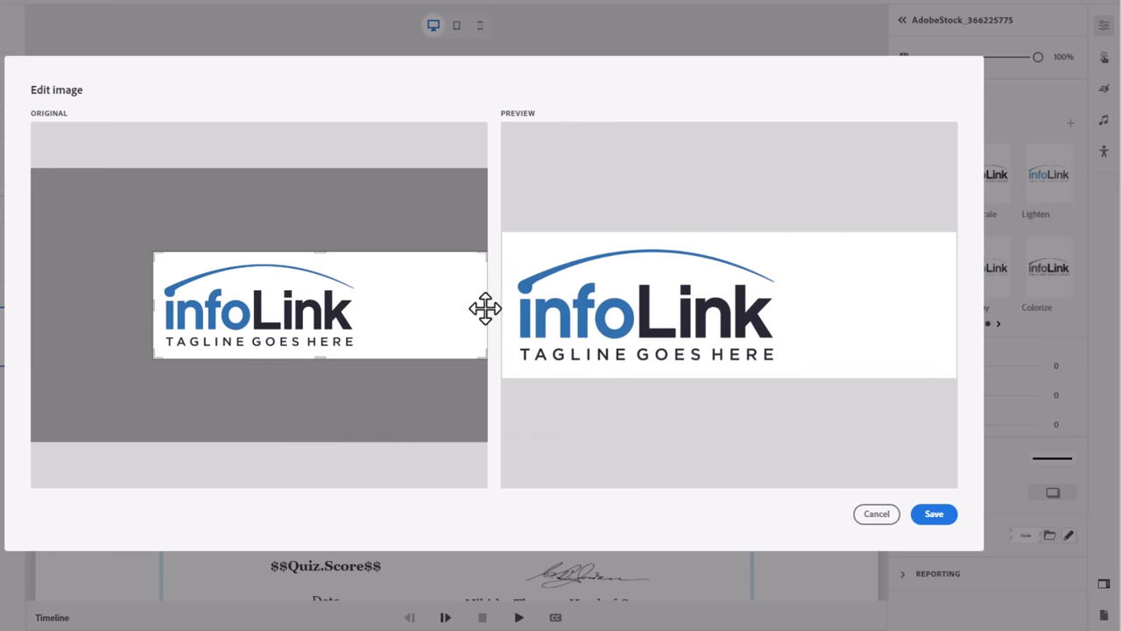
left_click_drag(484, 303, 374, 303)
left_click(935, 514)
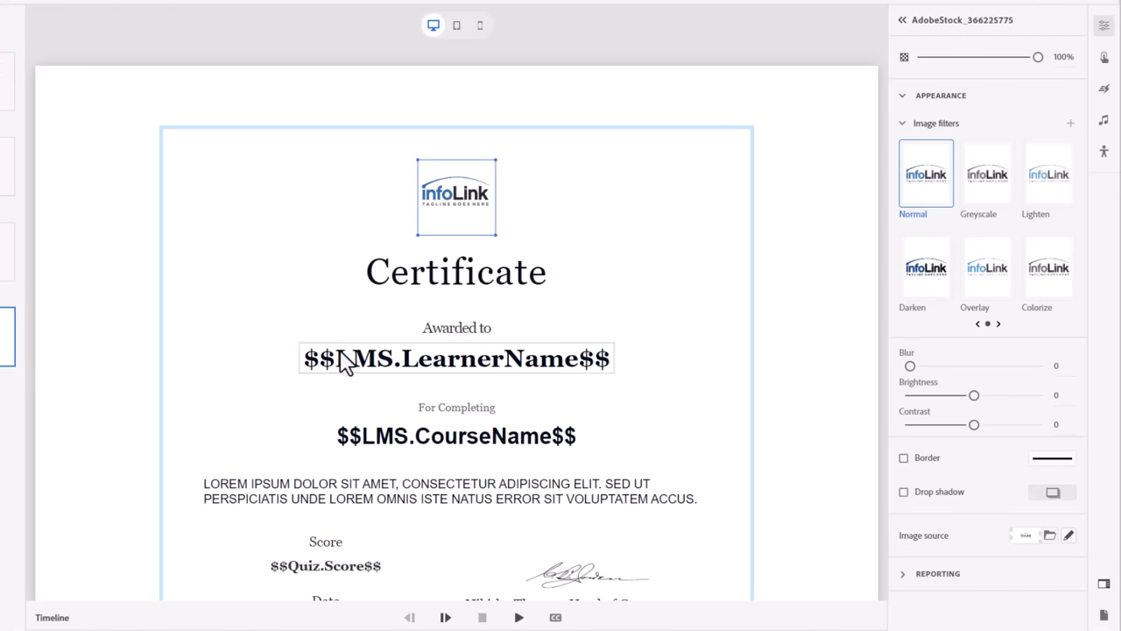
Step: Replace the name in the signature caption with the new signatory's name
scroll(657, 355, "down", 1)
scroll(657, 355, "down", 2)
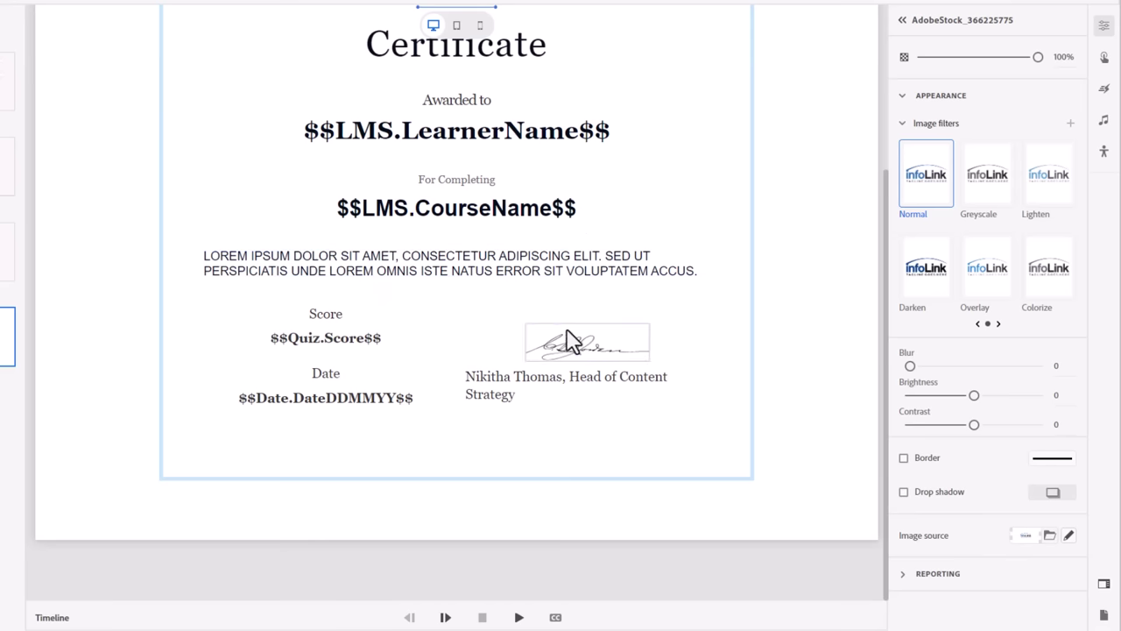
double_click(488, 394)
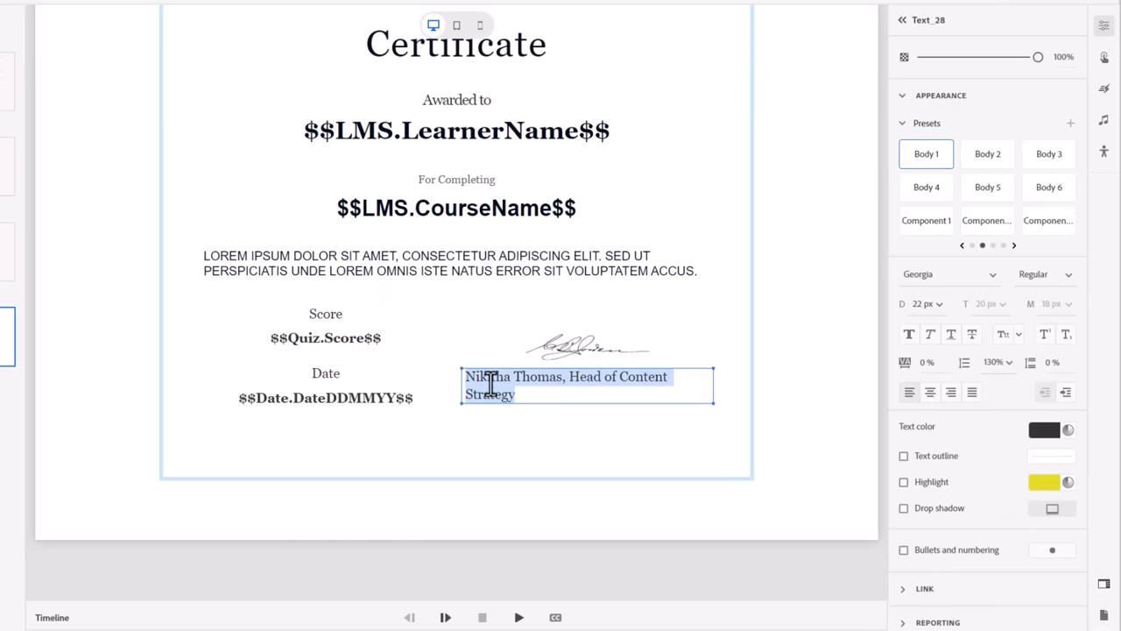
left_click(561, 378)
left_click_drag(562, 379, 441, 373)
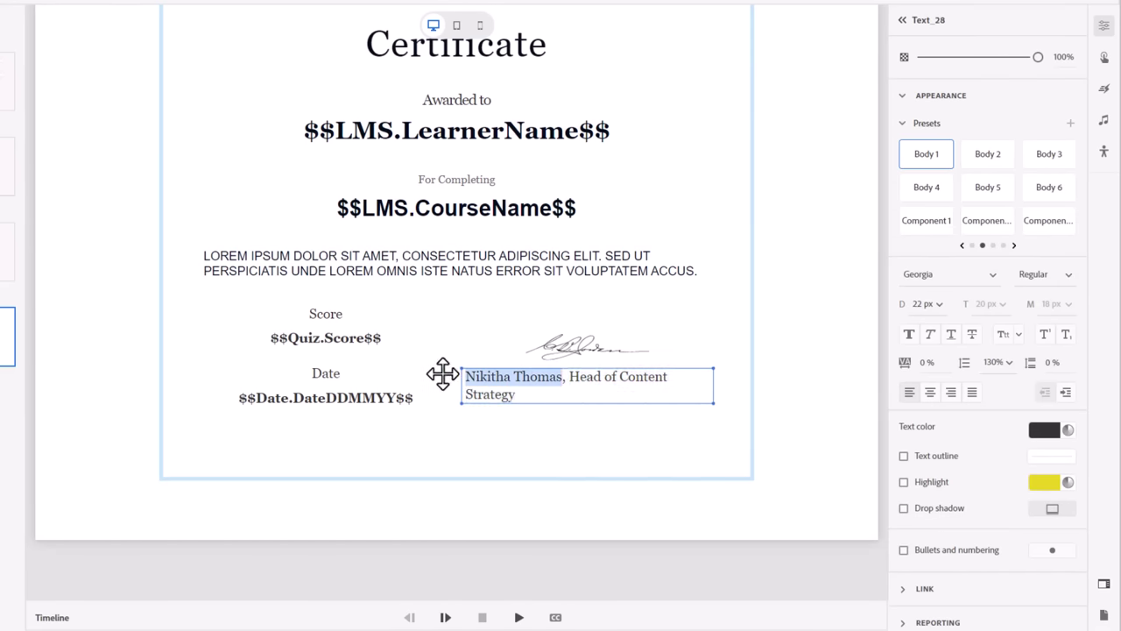
type("Paul ")
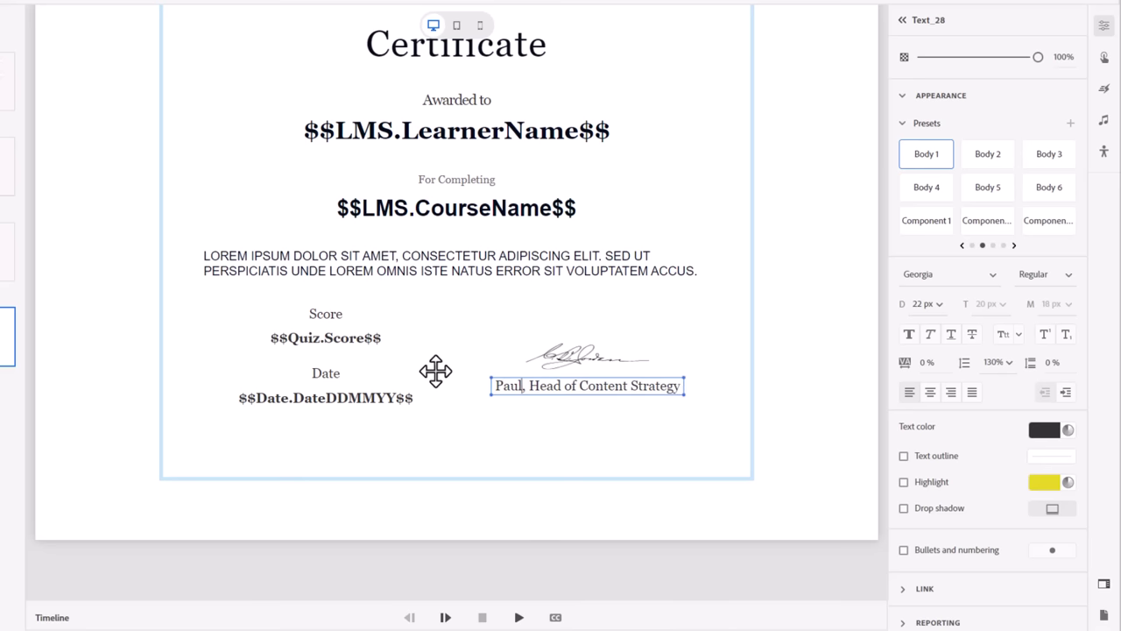
type("Wilson")
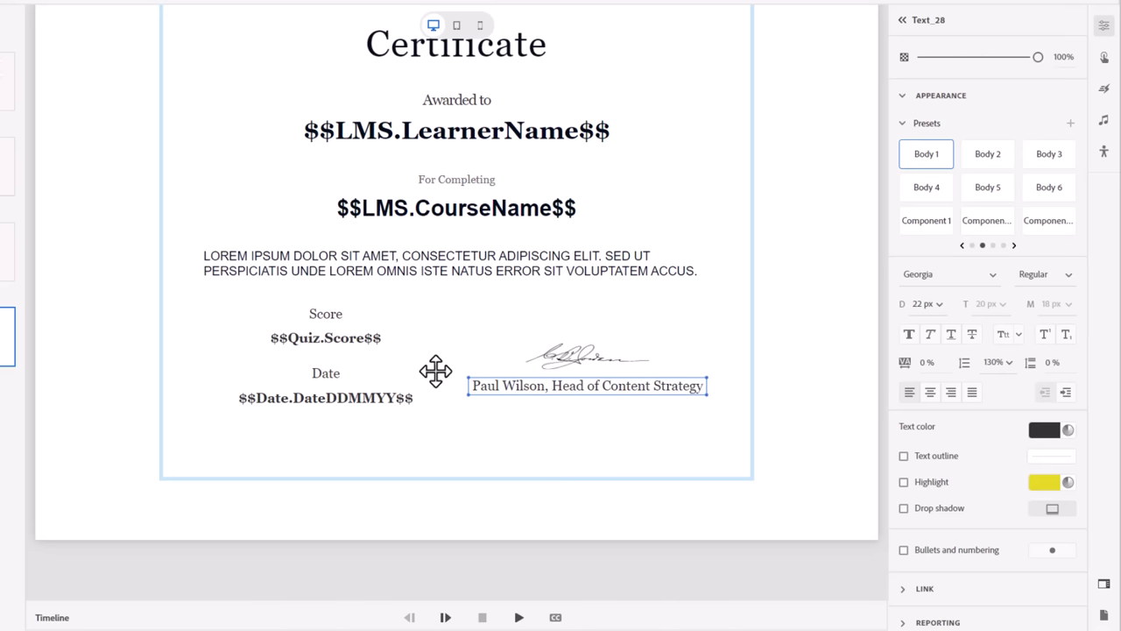
Step: Replace the signature with a new handwritten signature image from the computer
left_click(585, 359)
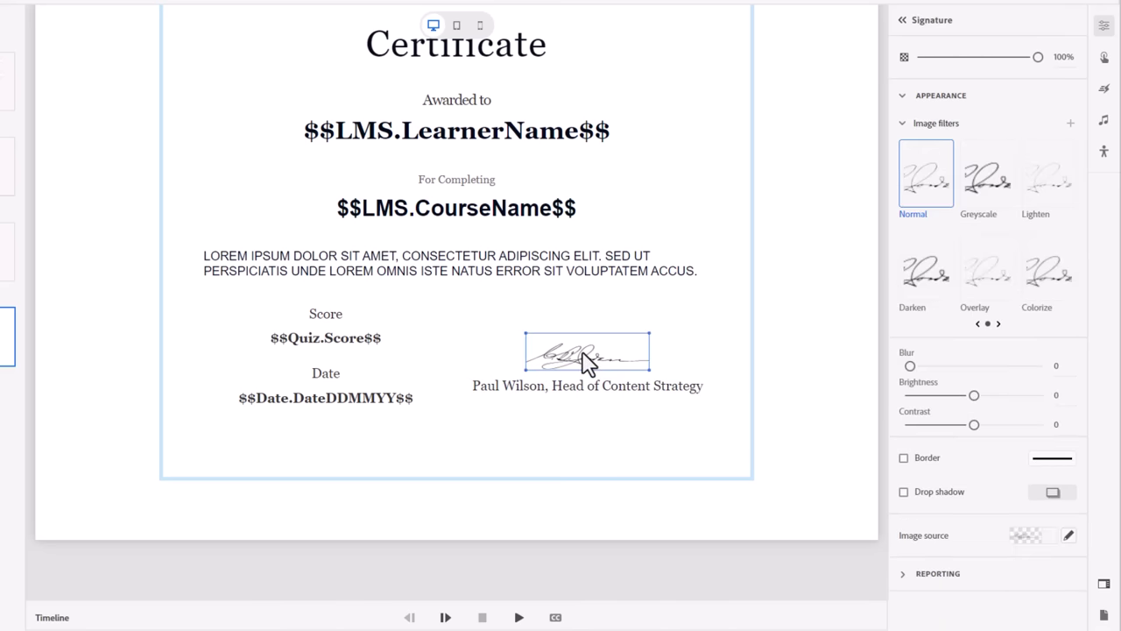
left_click(1049, 535)
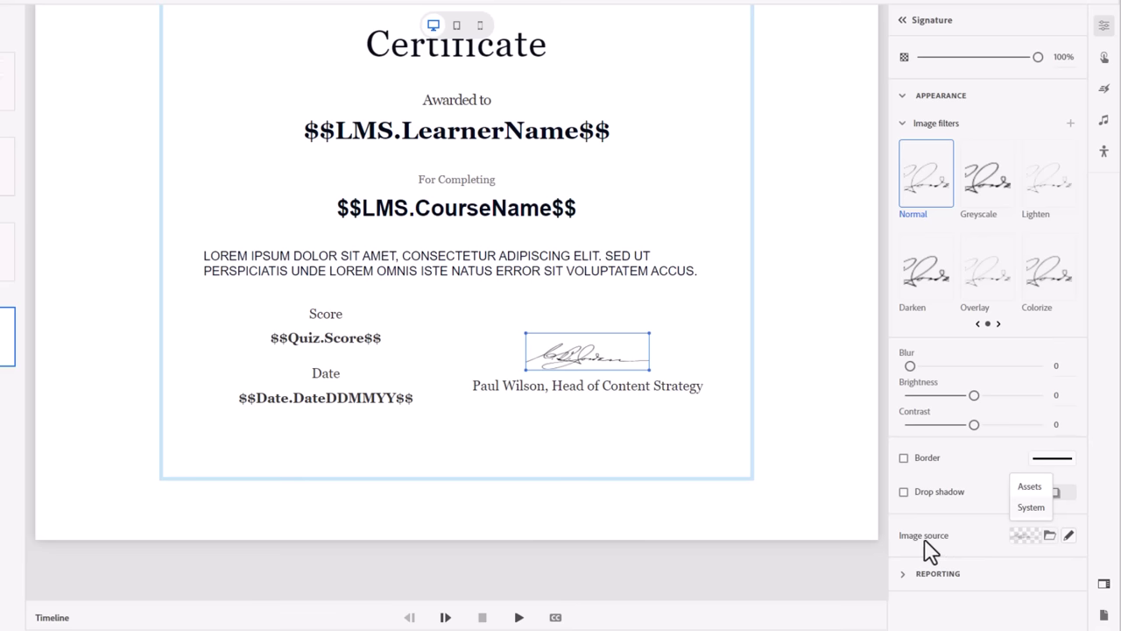
left_click(1034, 509)
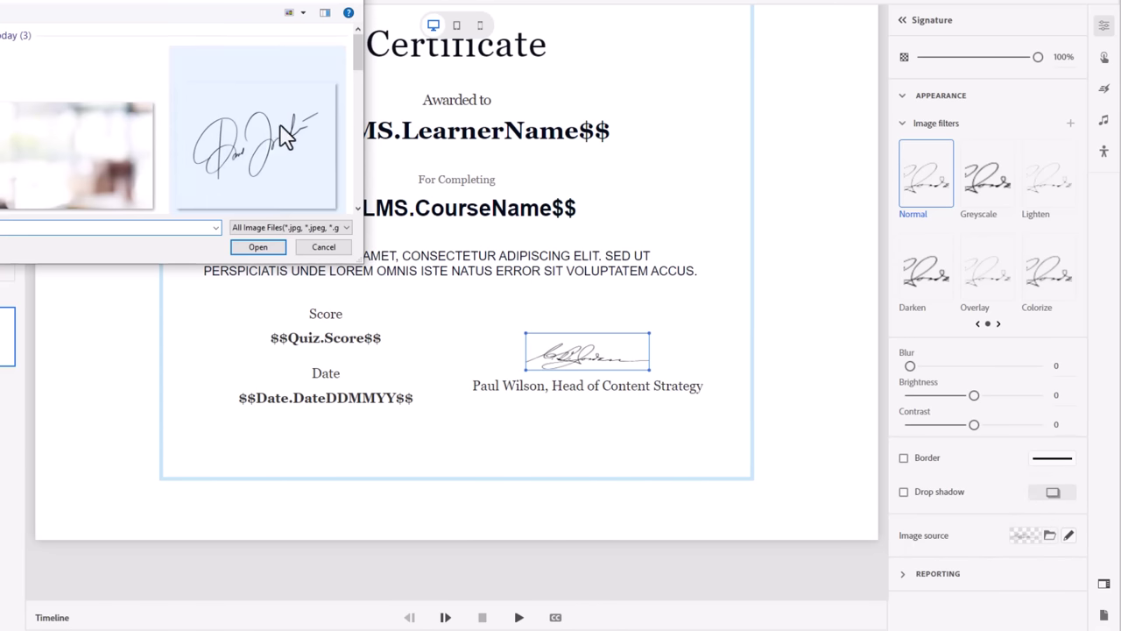
left_click(274, 136)
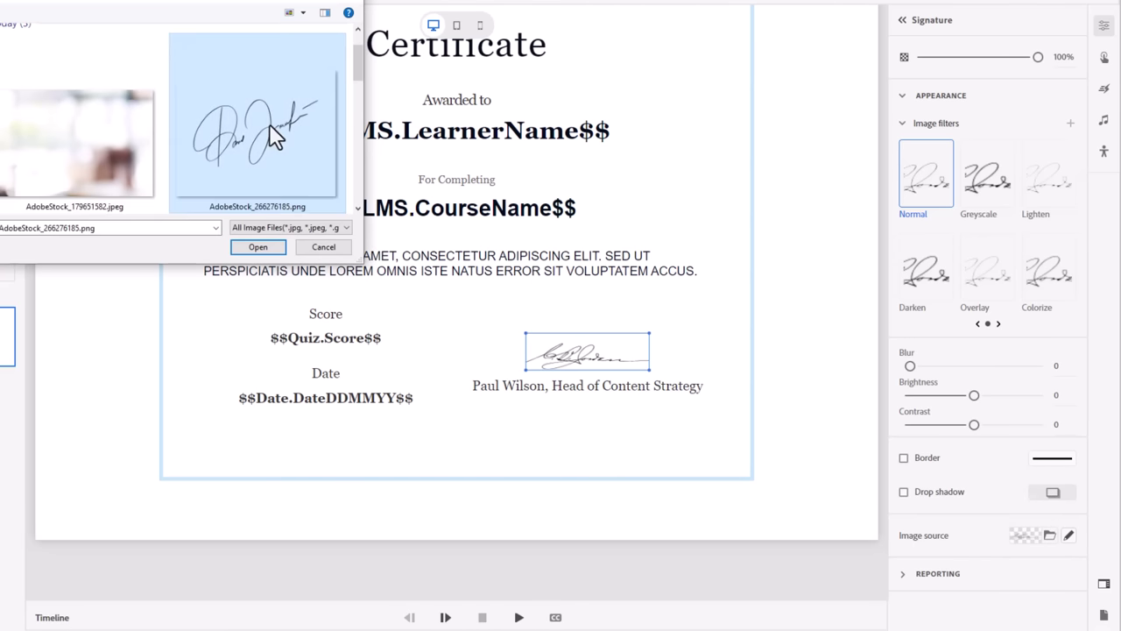
left_click(257, 247)
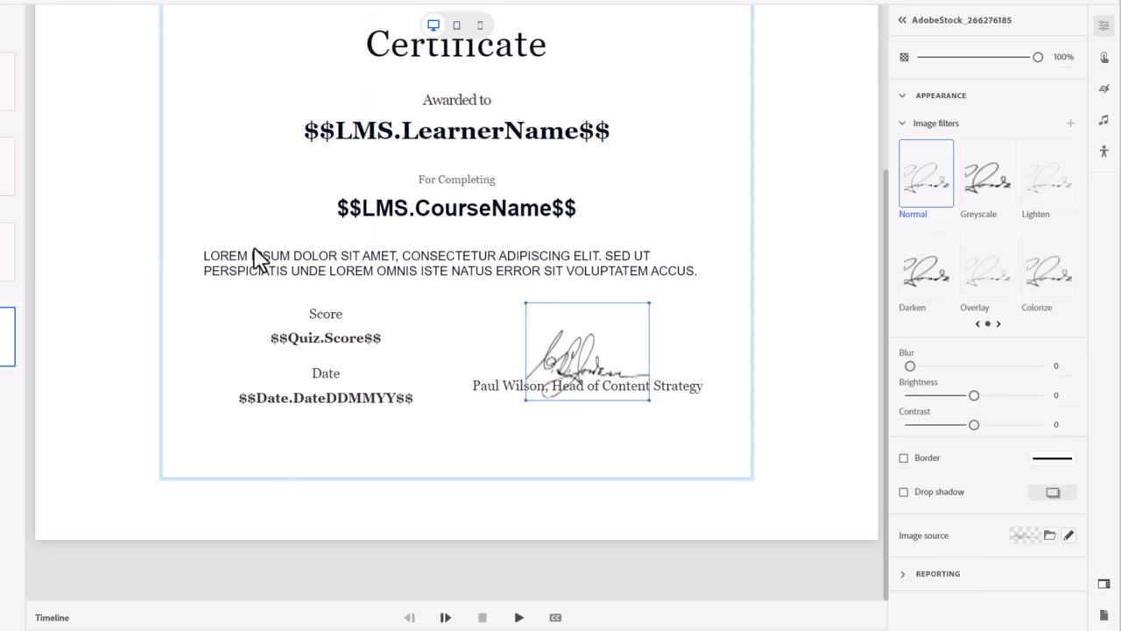
Step: Crop the empty space above and below the new signature and save
double_click(570, 346)
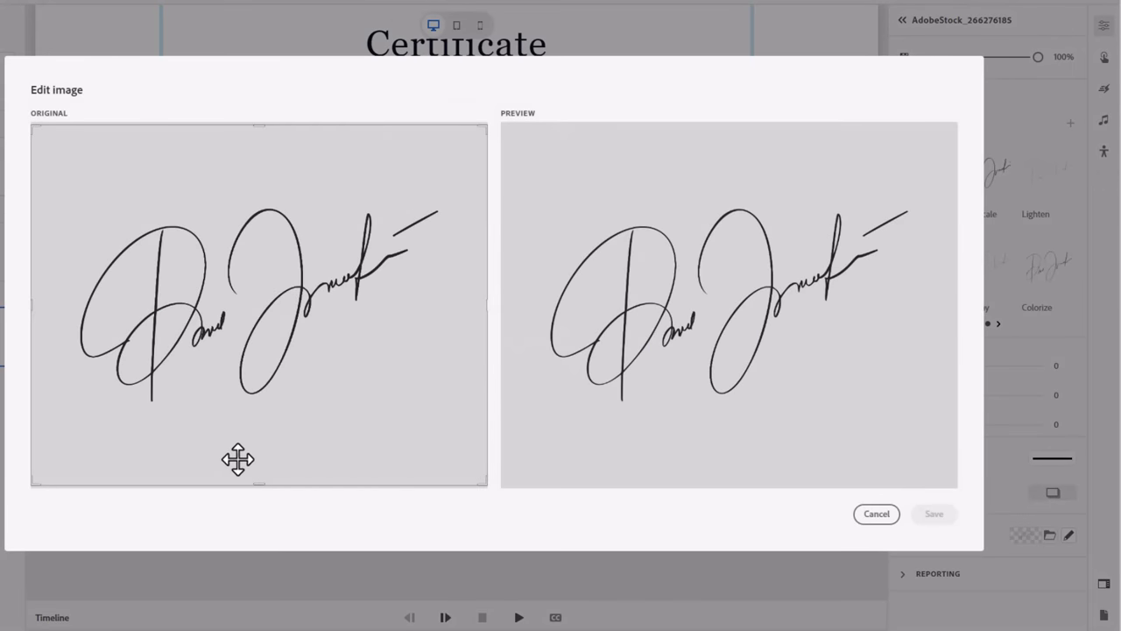
left_click_drag(257, 485, 253, 414)
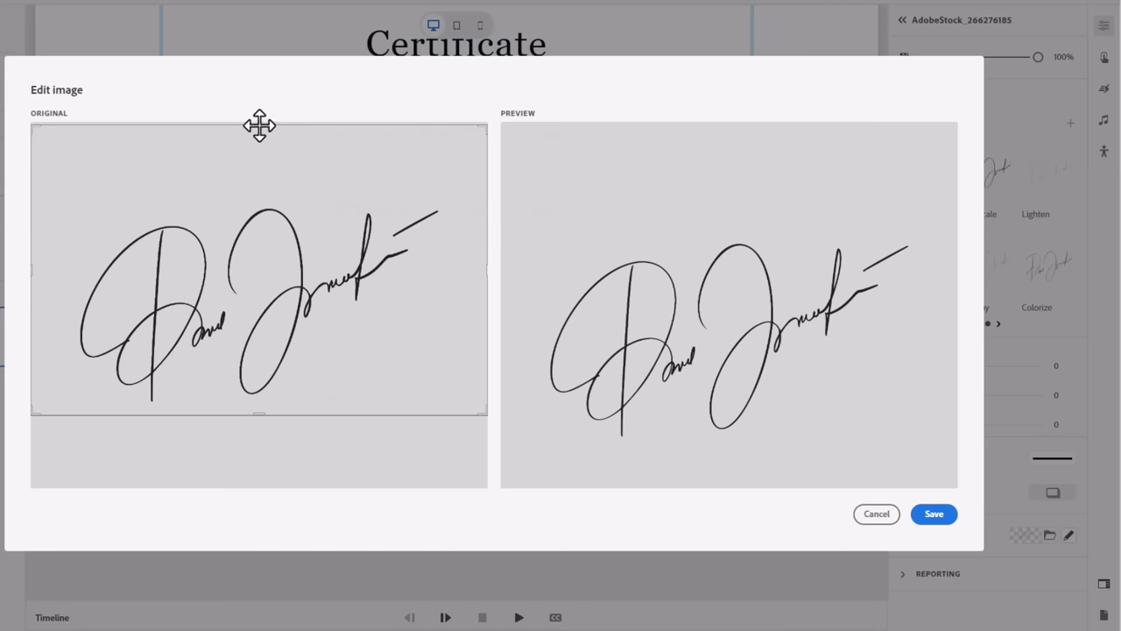
left_click_drag(255, 123, 255, 186)
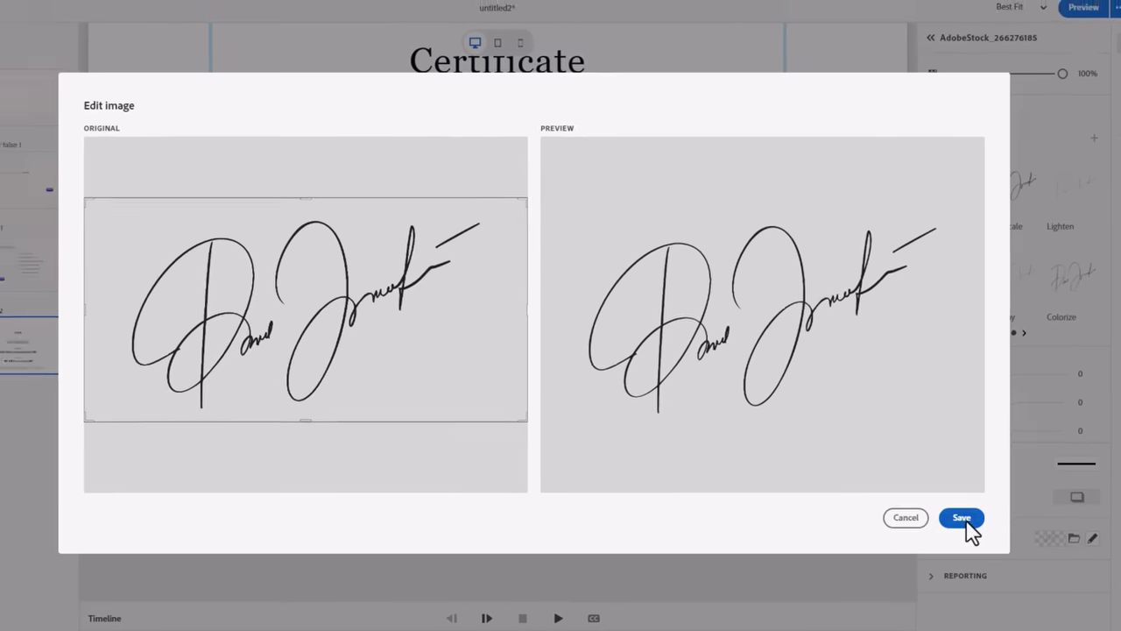
left_click(933, 514)
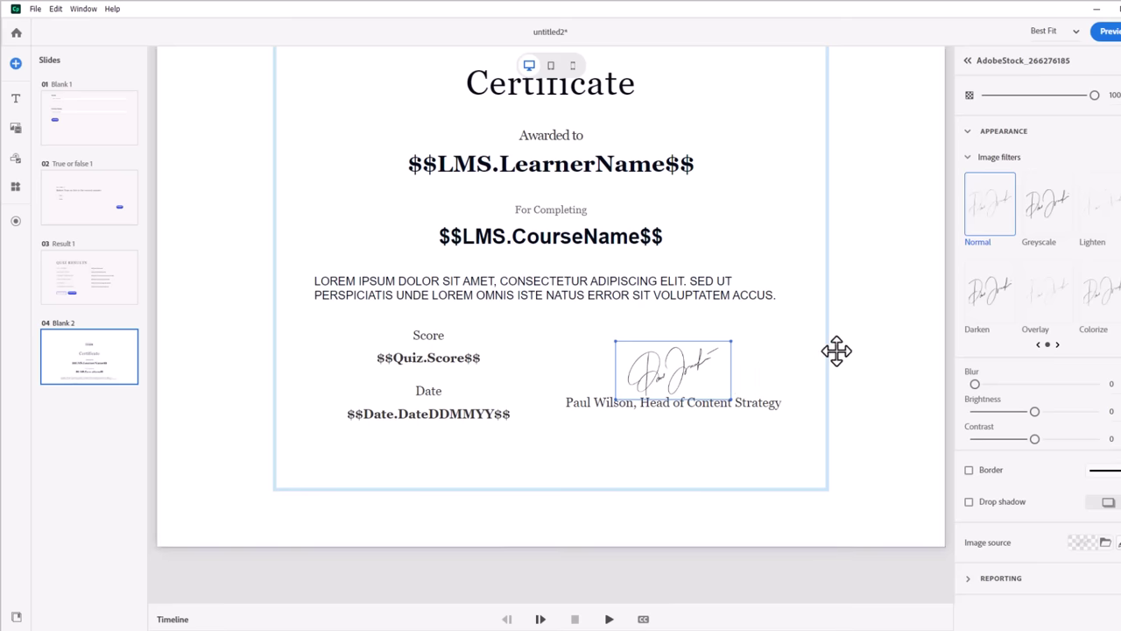
Step: Preview from slide 01 and fill in a learner name and course name
left_click(92, 116)
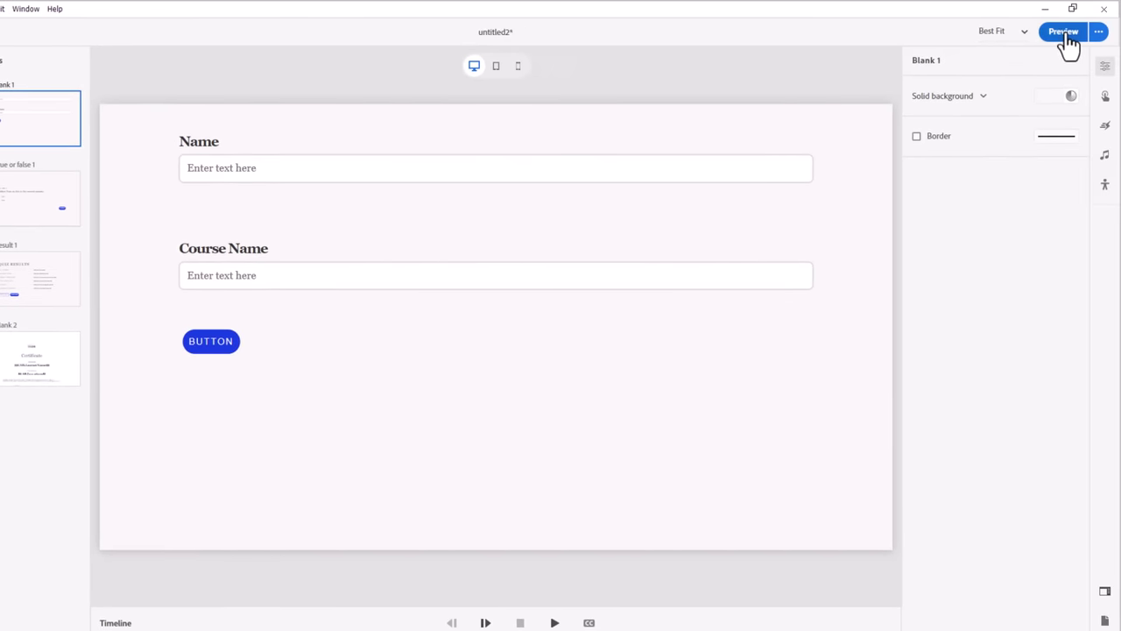
left_click(1067, 35)
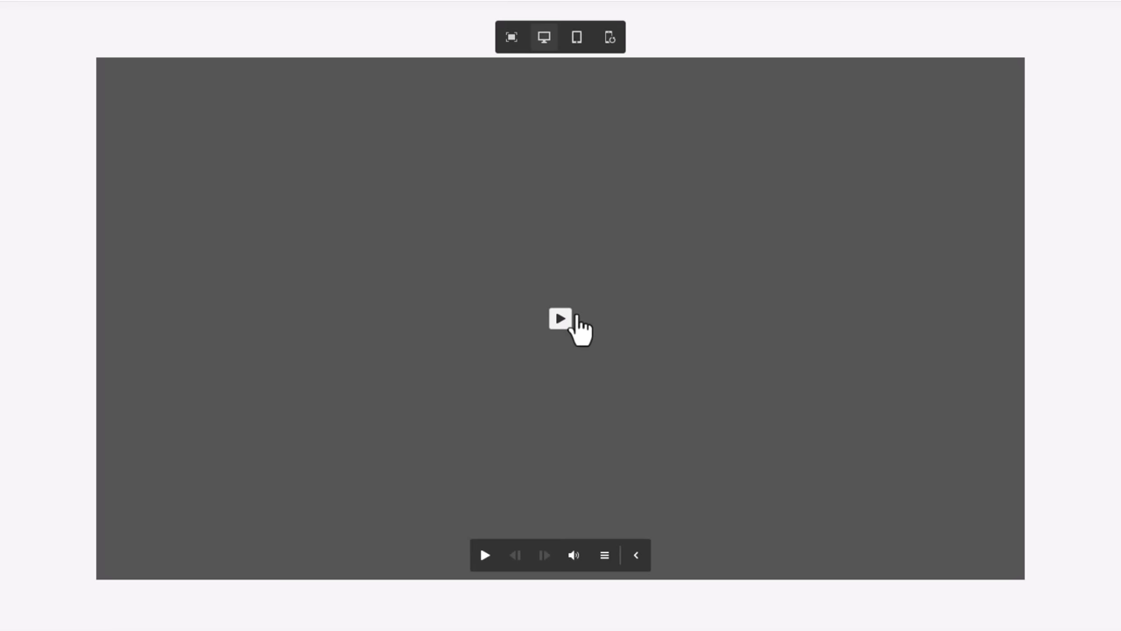
left_click(561, 318)
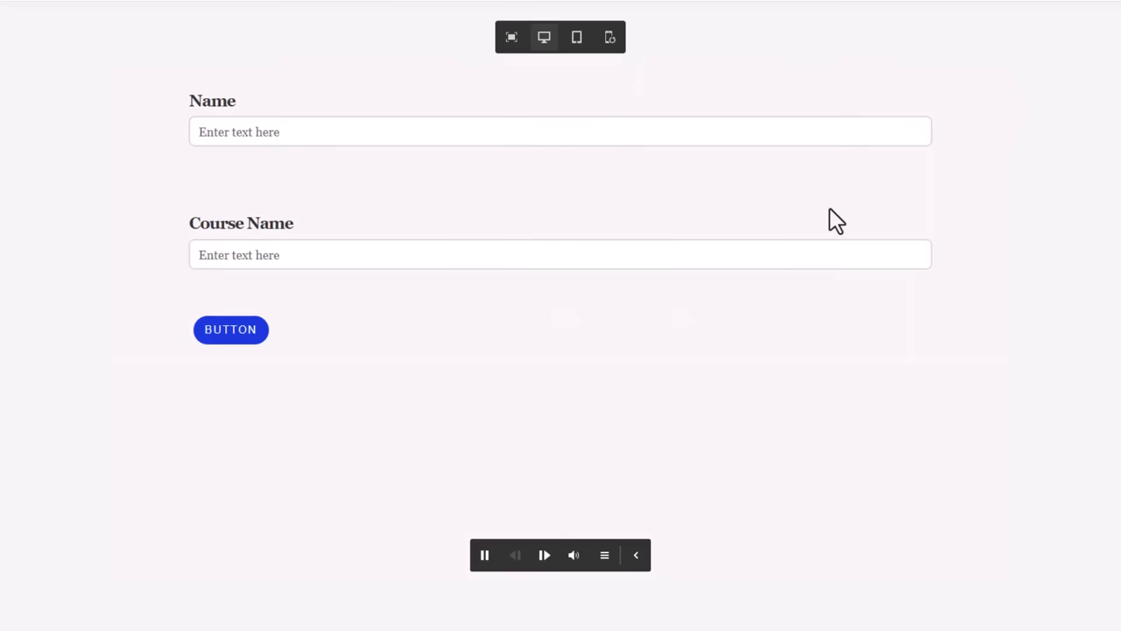
left_click(525, 133)
type("John Smith")
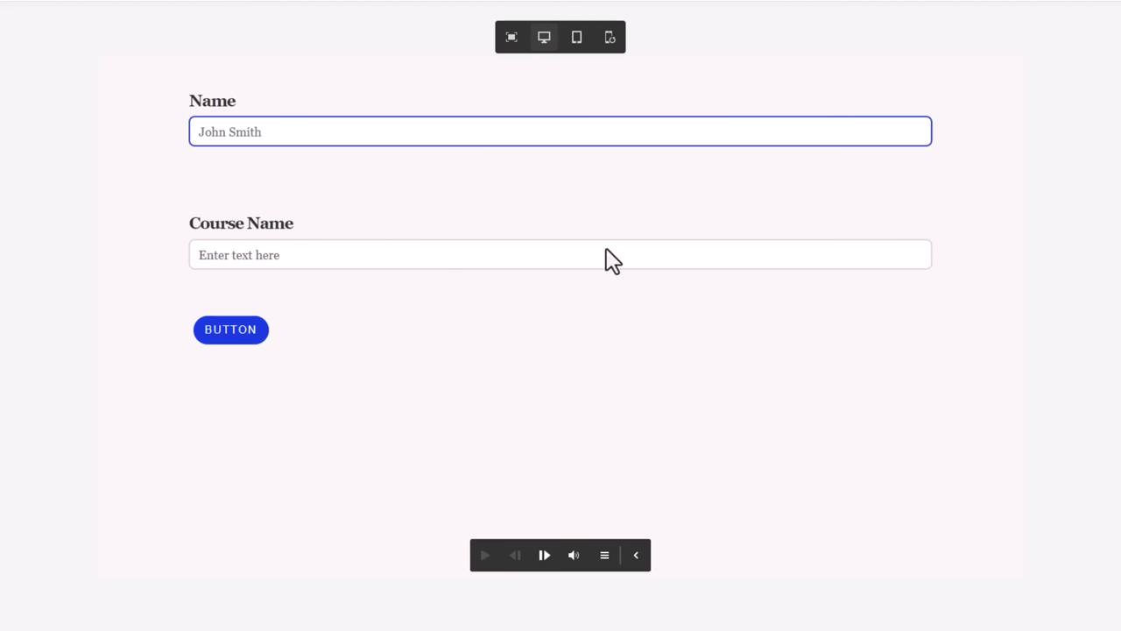
left_click(423, 260)
type("Customer Service 101")
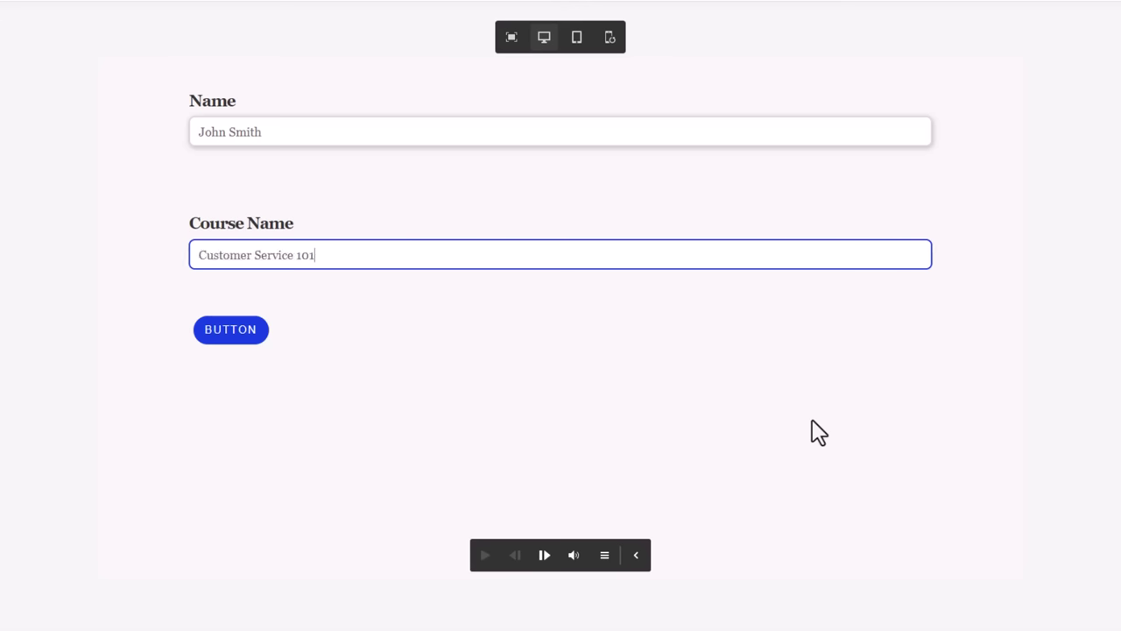
key("Return")
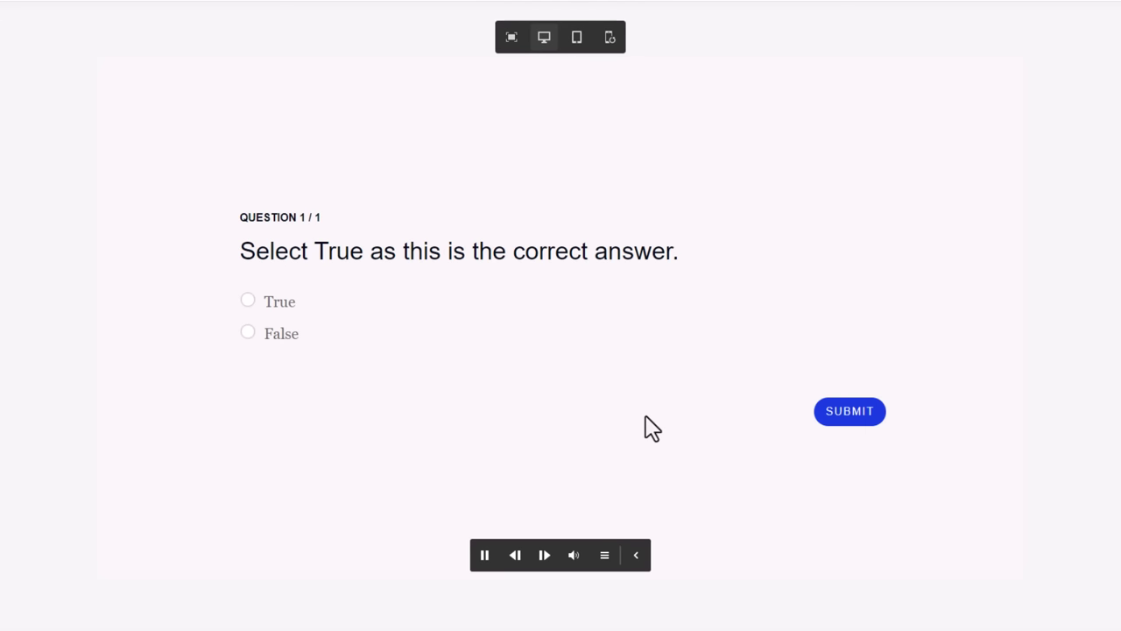
Step: Answer True, submit, and continue from Quiz Results to the certificate
left_click(248, 300)
left_click(849, 433)
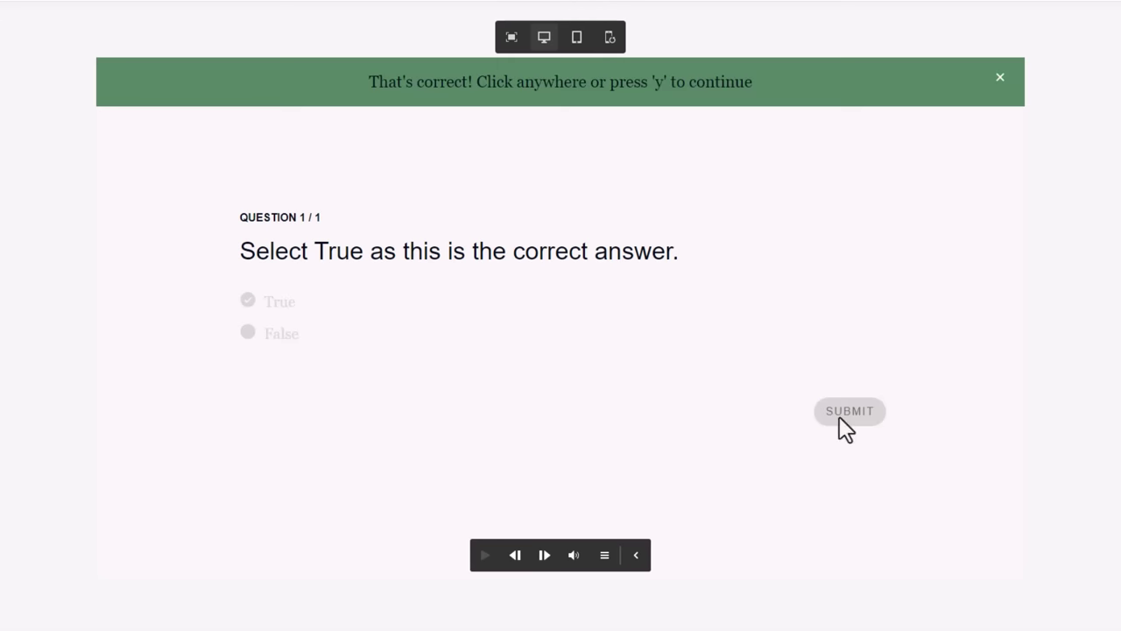
left_click(820, 242)
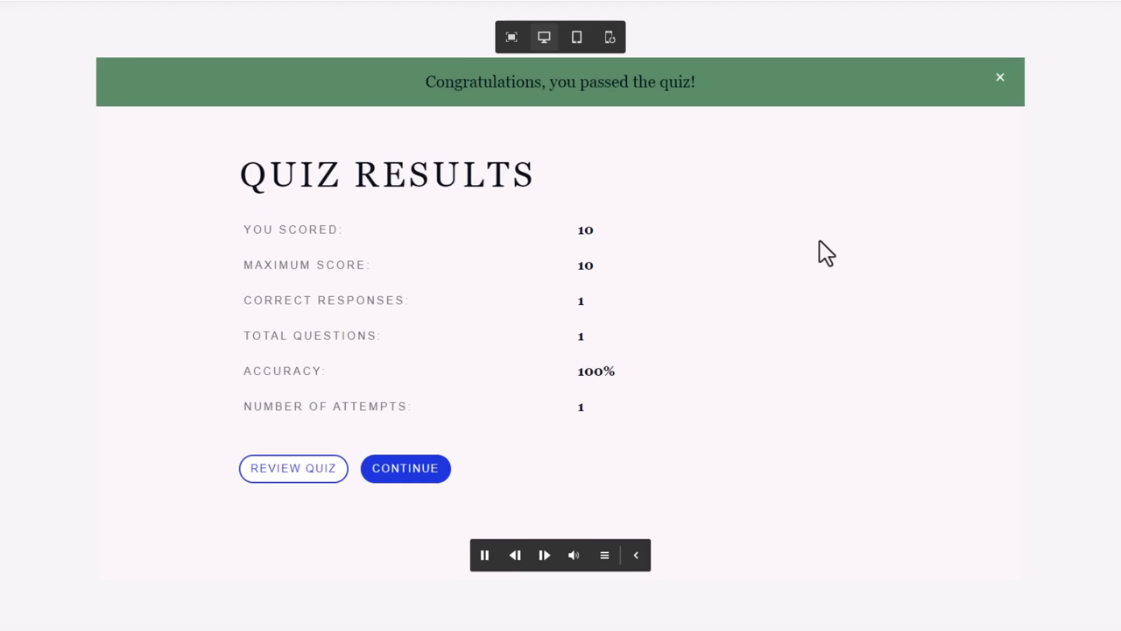
left_click(400, 472)
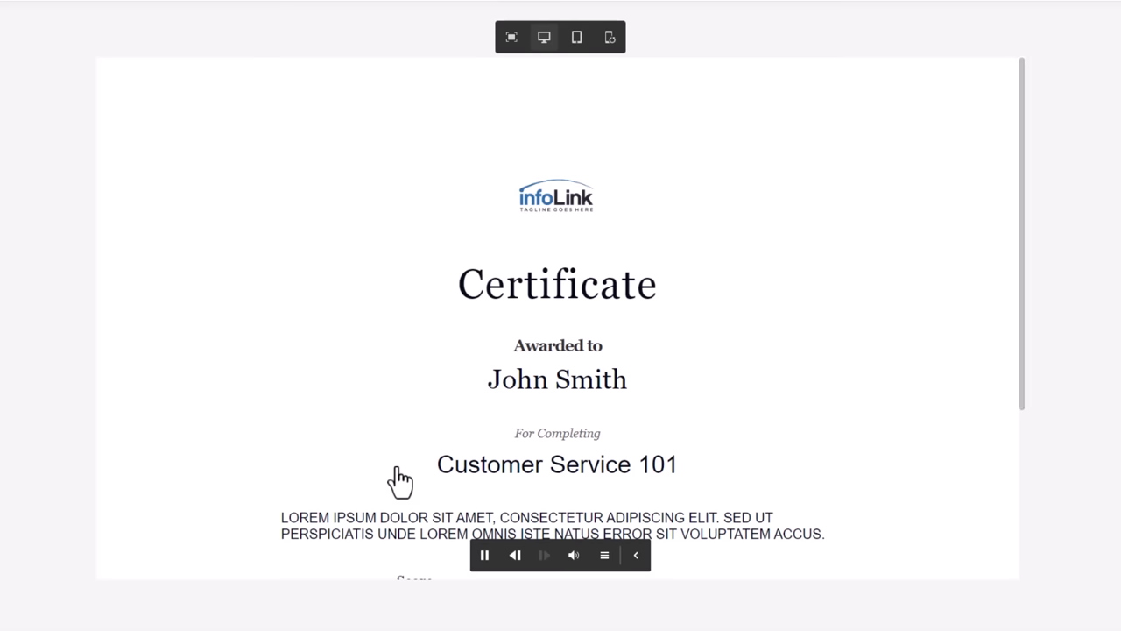
Step: Review the personalised certificate in desktop, tablet and phone layouts
scroll(725, 311, "down", 3)
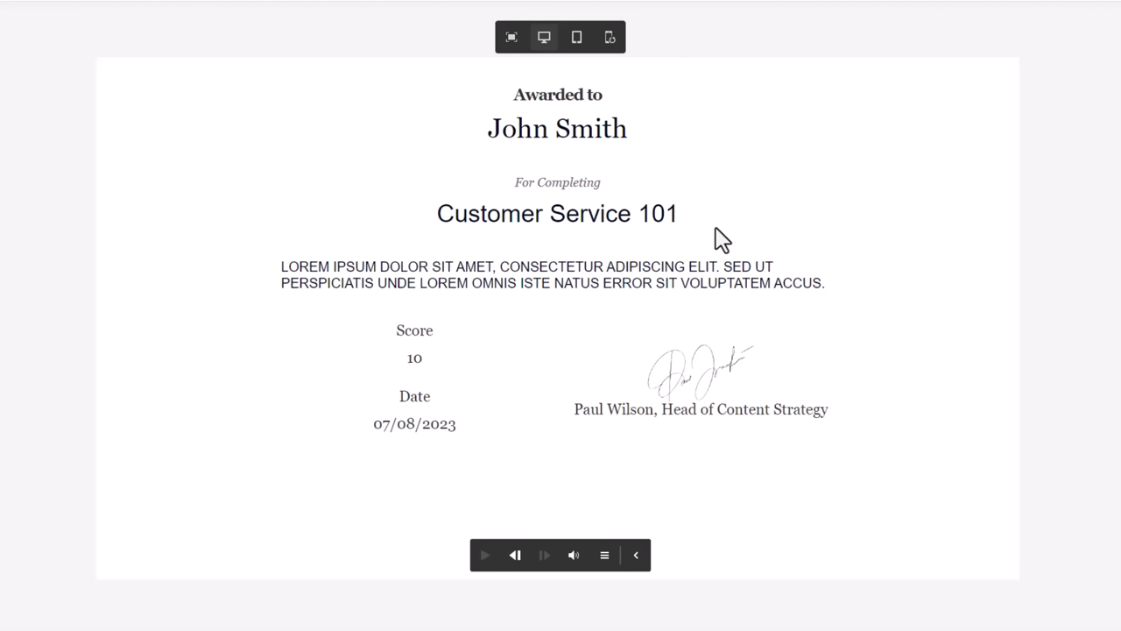
left_click(576, 37)
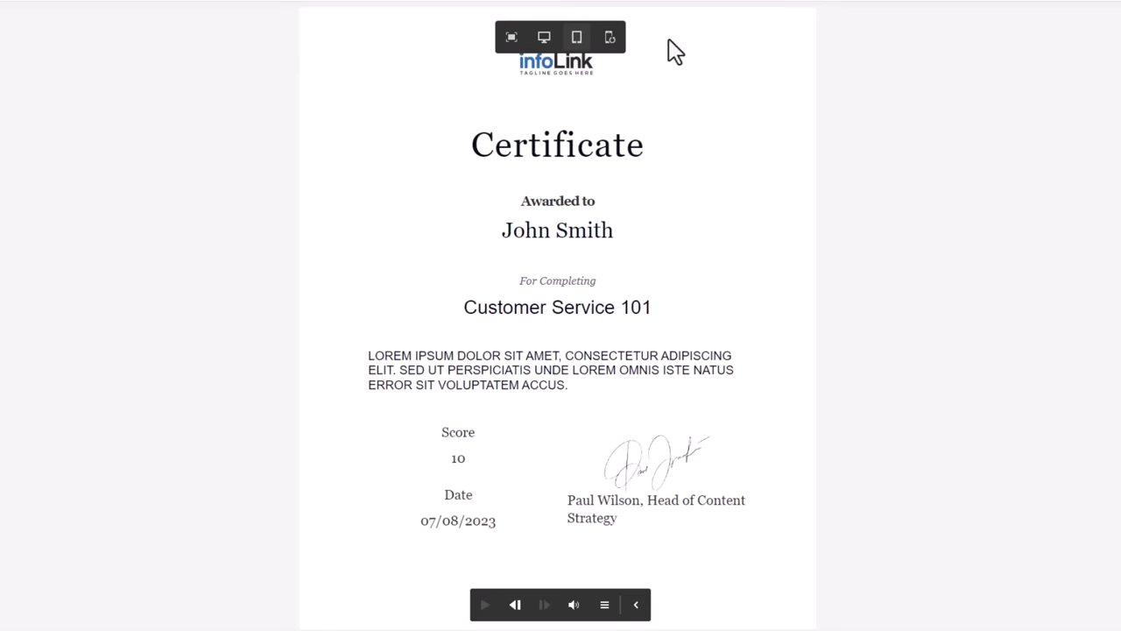
scroll(656, 167, "up", 2)
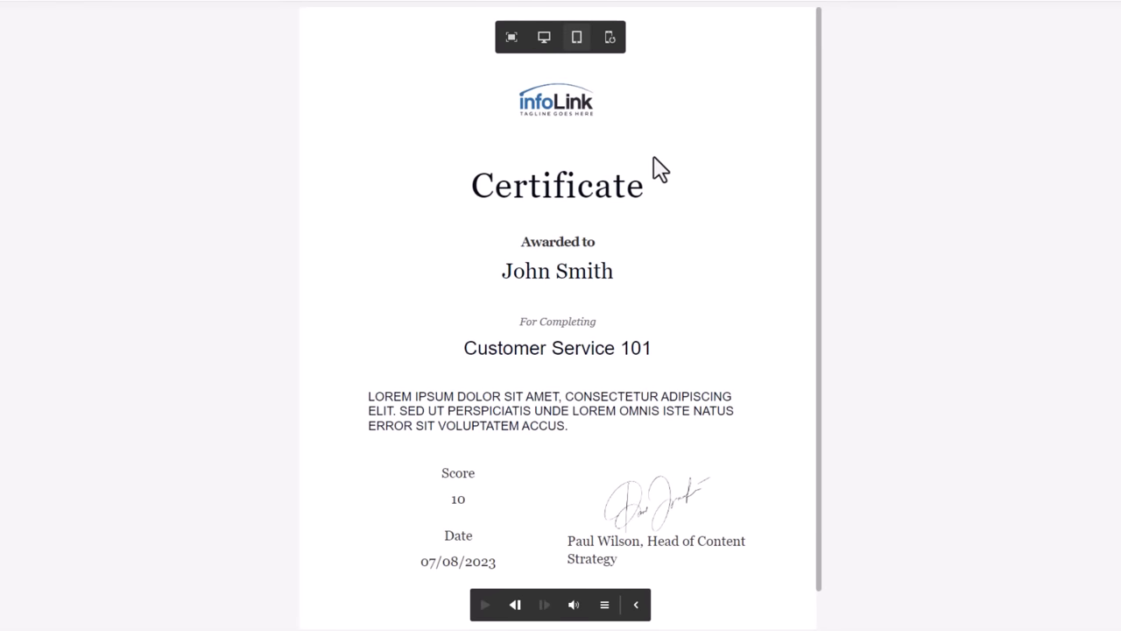
left_click(609, 37)
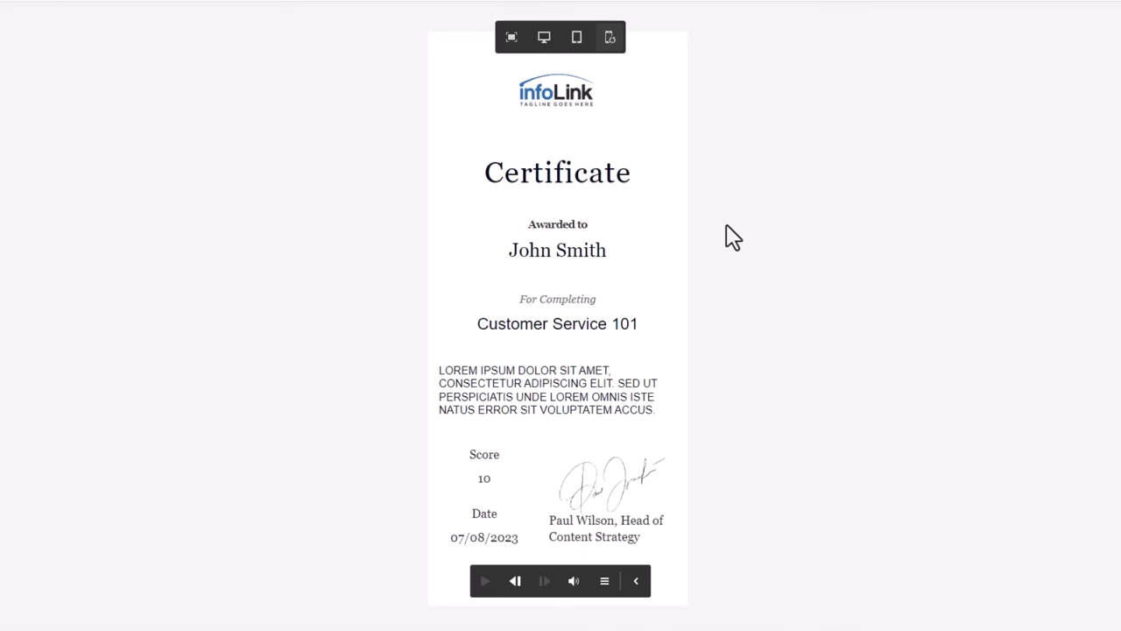
scroll(595, 293, "down", 1)
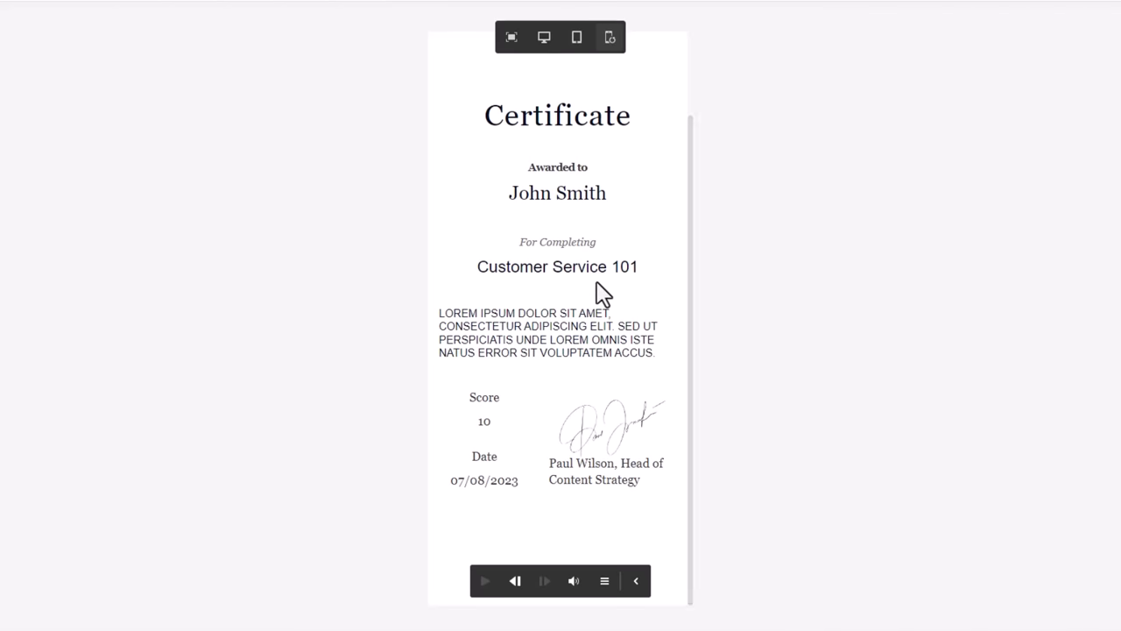
scroll(597, 289, "up", 2)
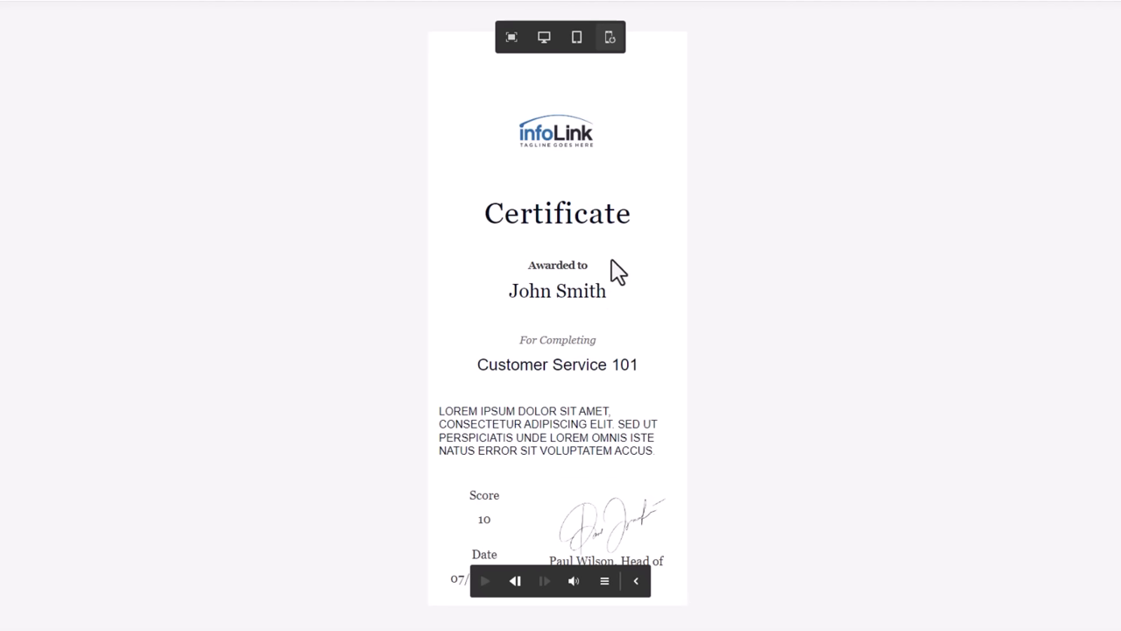
scroll(658, 440, "down", 2)
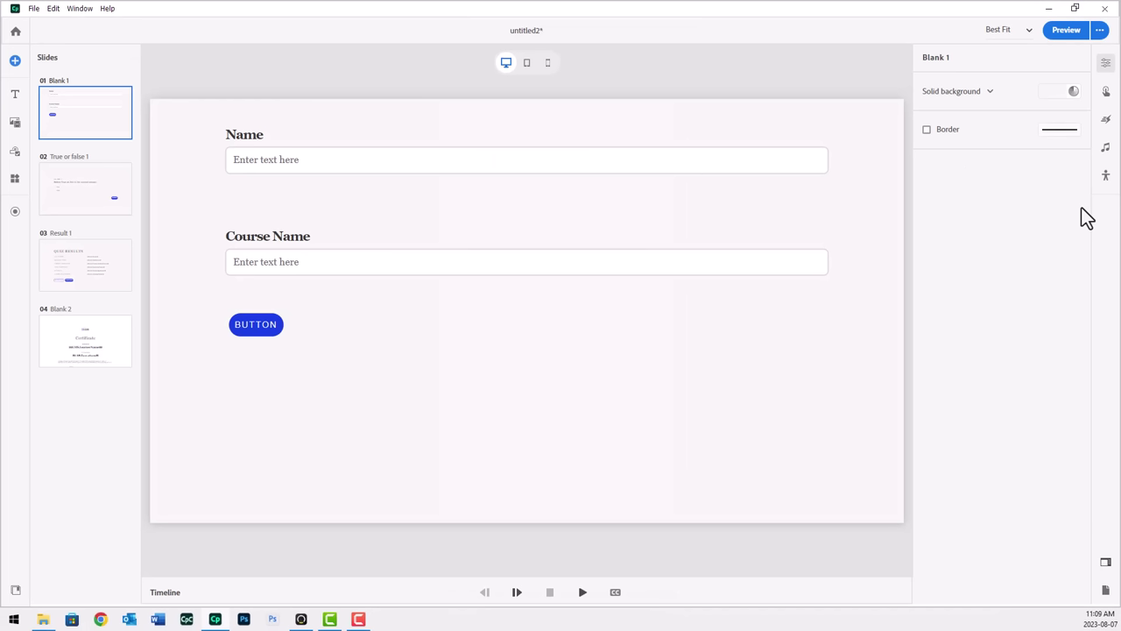
Step: Generate a device preview for the phone, then enter the learner's name and course name 'Customer Service'
left_click(1100, 35)
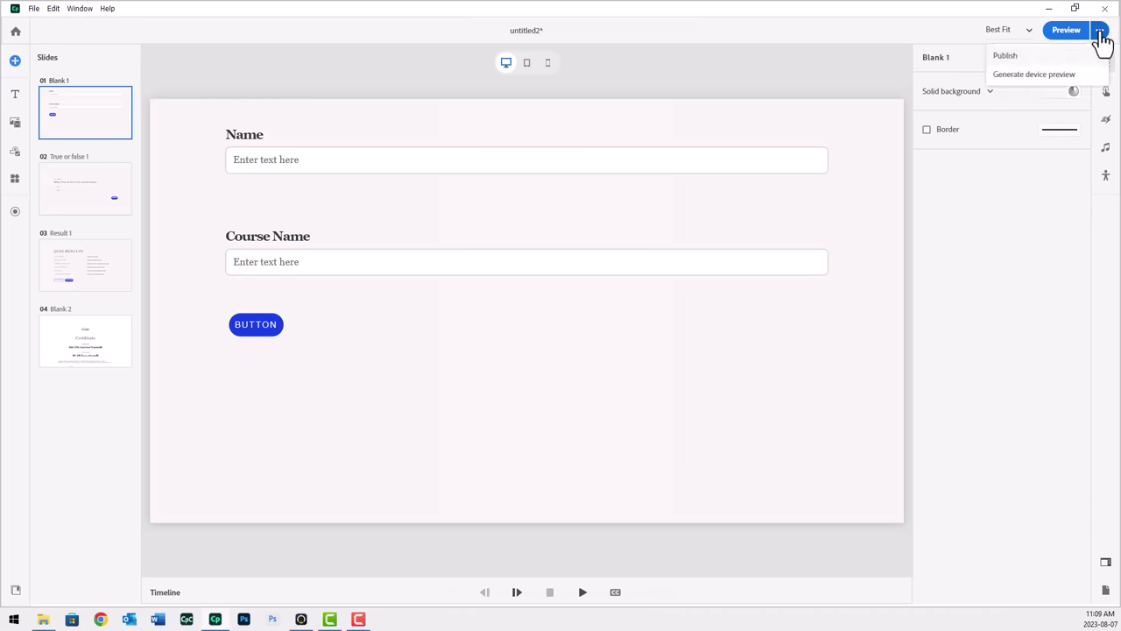
left_click(1033, 78)
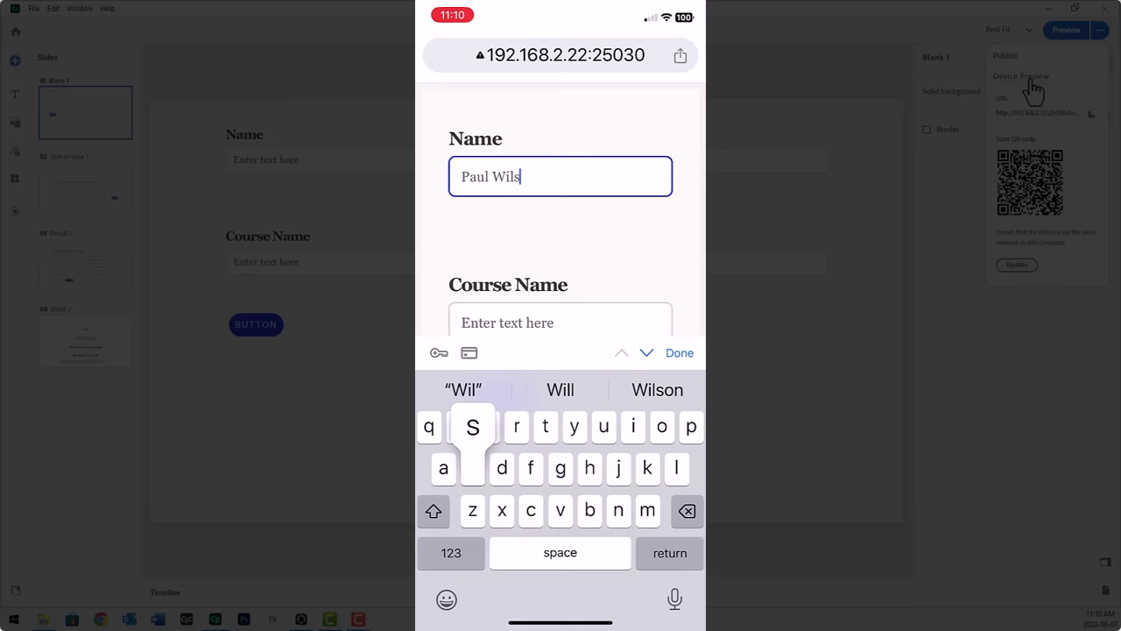
type("on")
key("Tab")
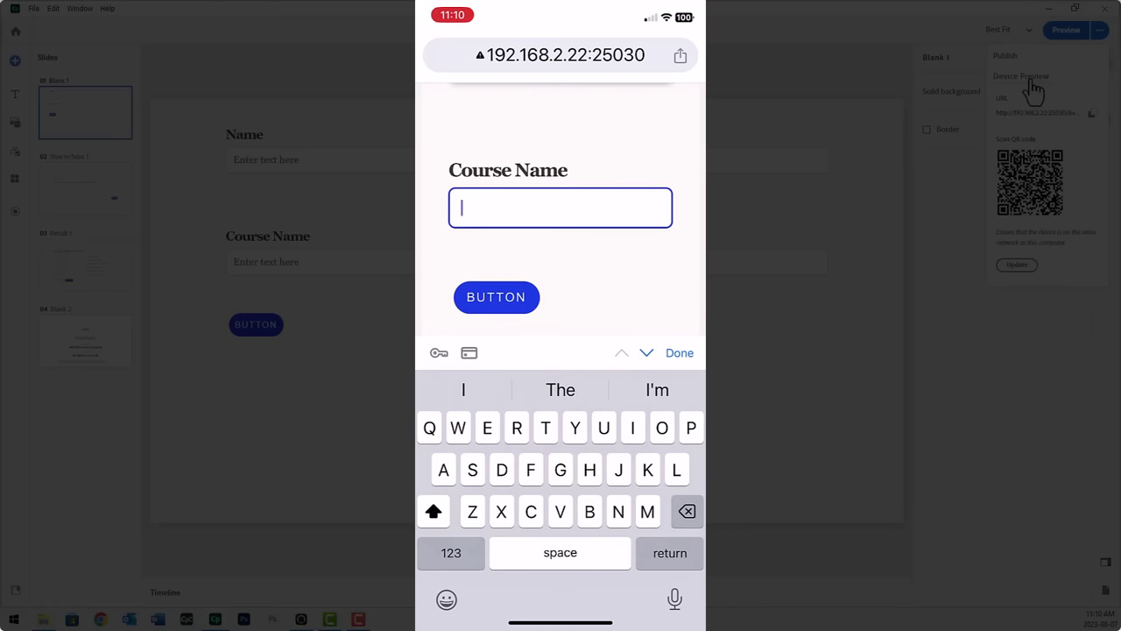
type("Cus")
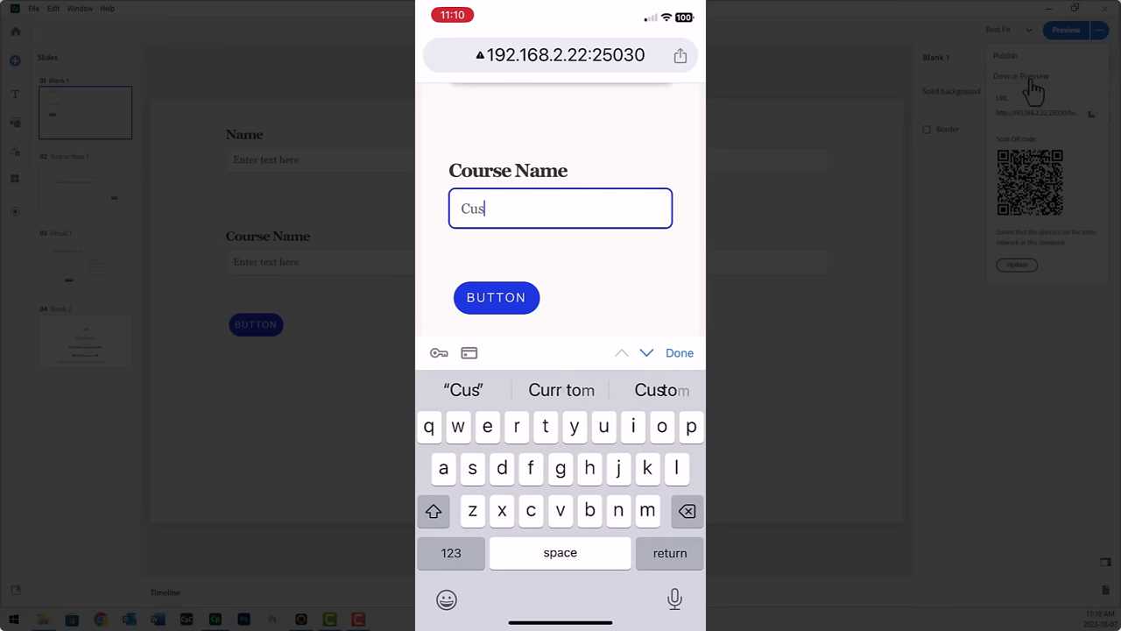
type("tomer Se")
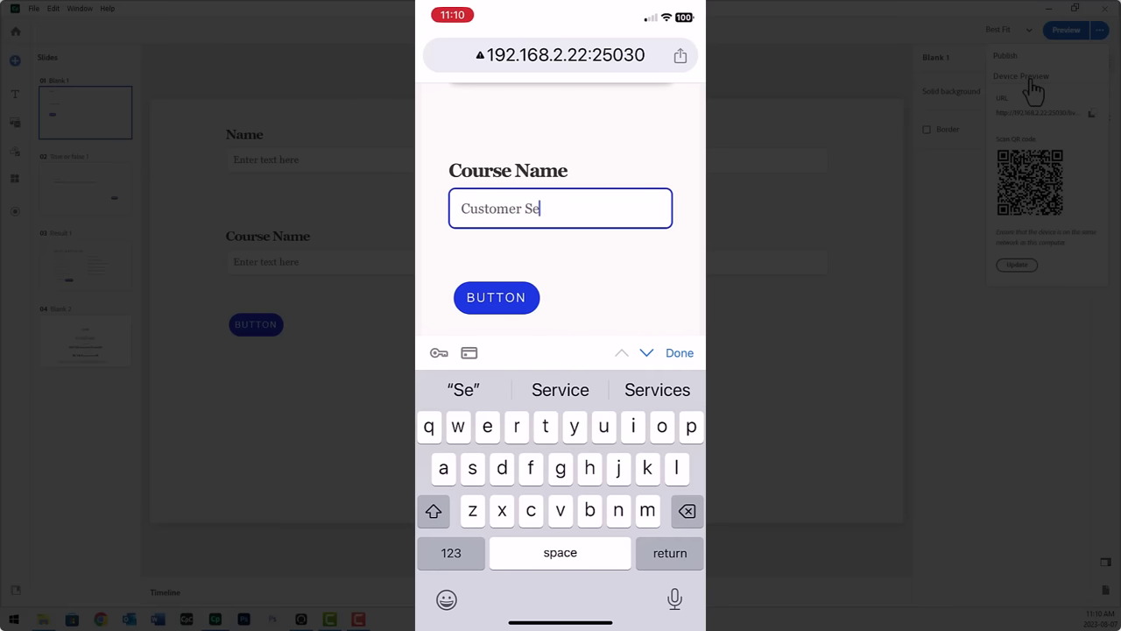
type("rvice")
Step: On the phone, answer the quiz True, submit it, and scroll through the results page
left_click(678, 352)
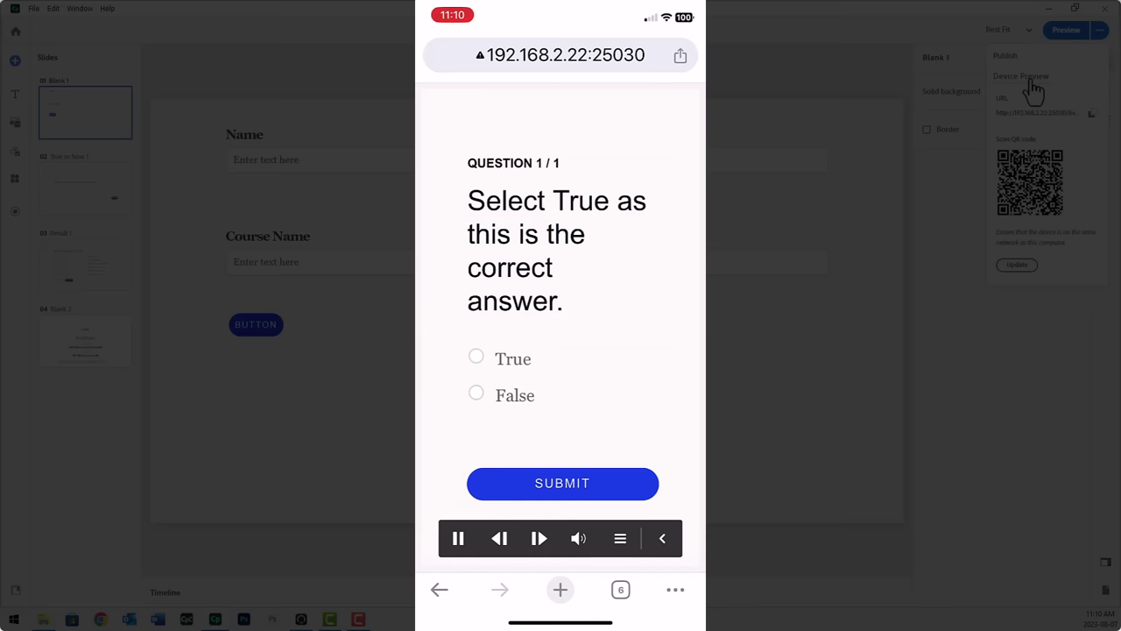
left_click(476, 356)
left_click(562, 483)
left_click(560, 262)
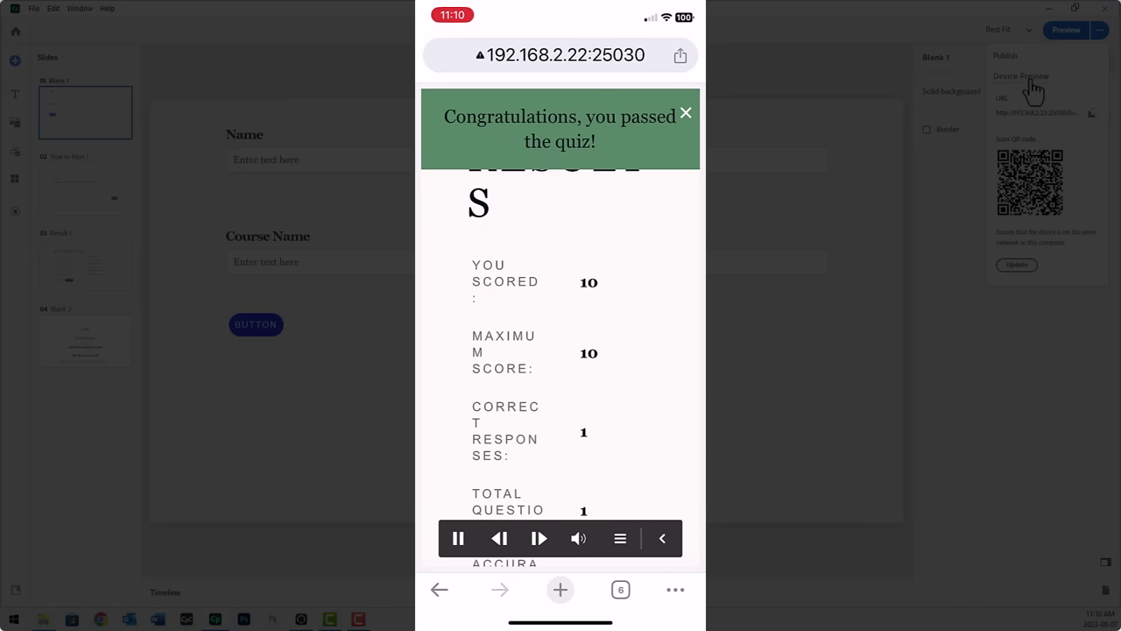
scroll(560, 351, "down", 5)
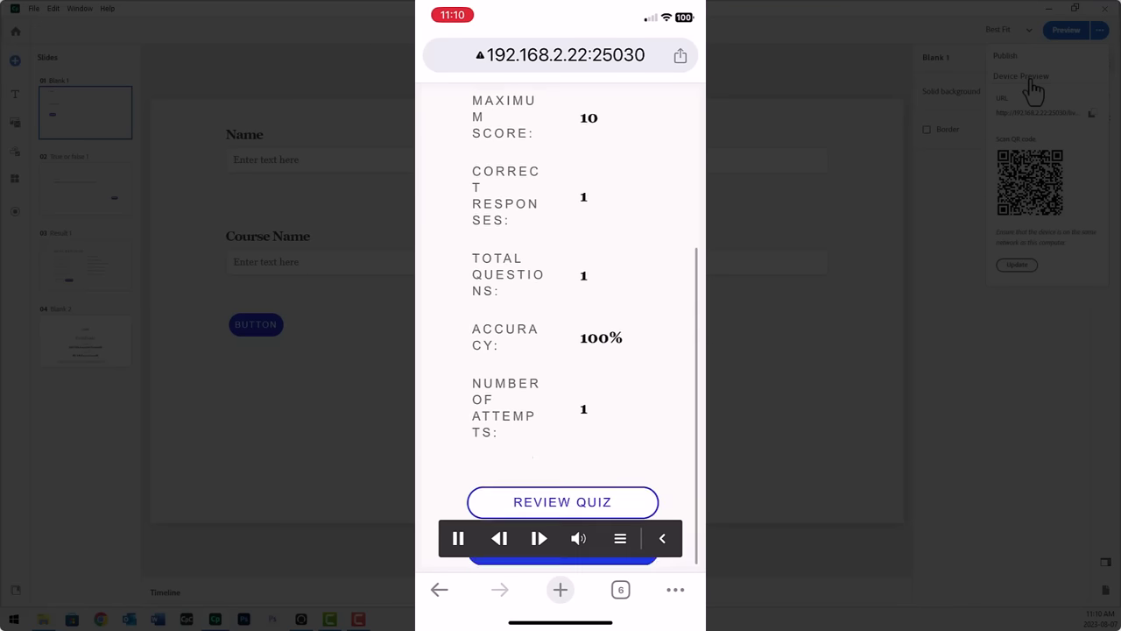